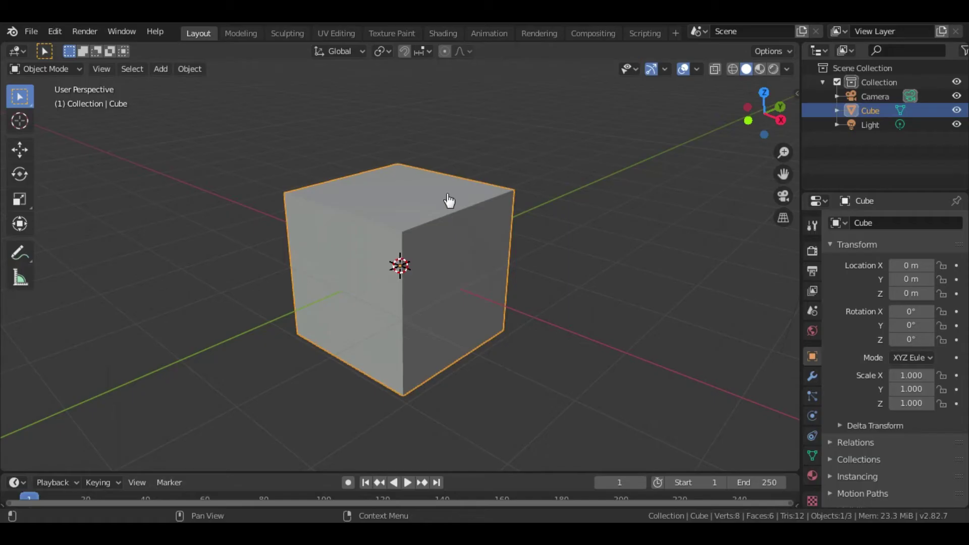
# Delete the default cube from the scene.
pyautogui.moveTo(438, 322); pyautogui.dragTo(448, 298, button='middle')
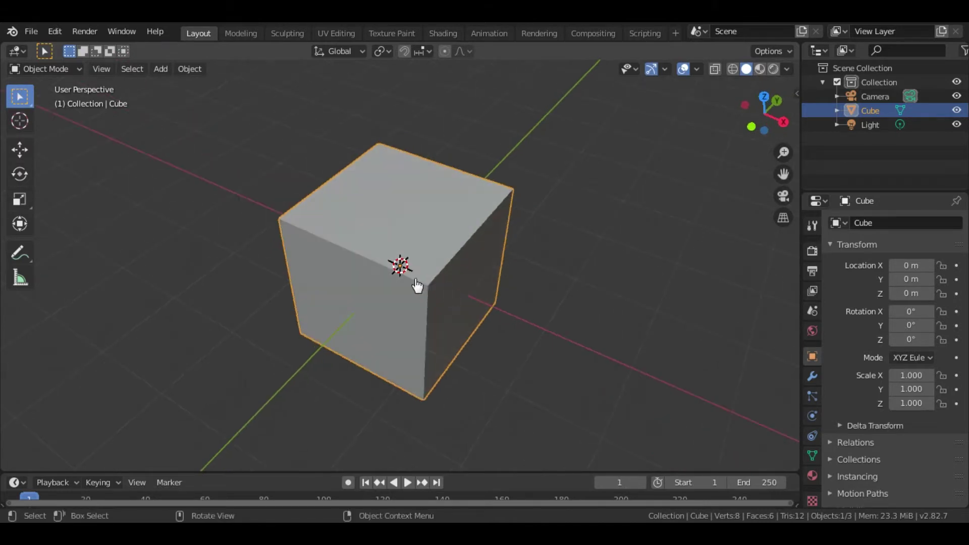
pyautogui.press('x')
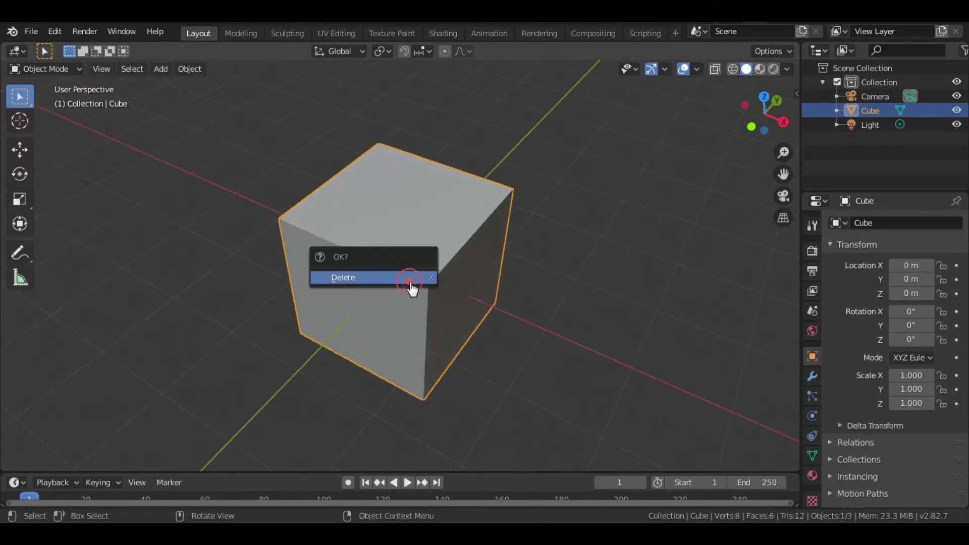
pyautogui.click(409, 278)
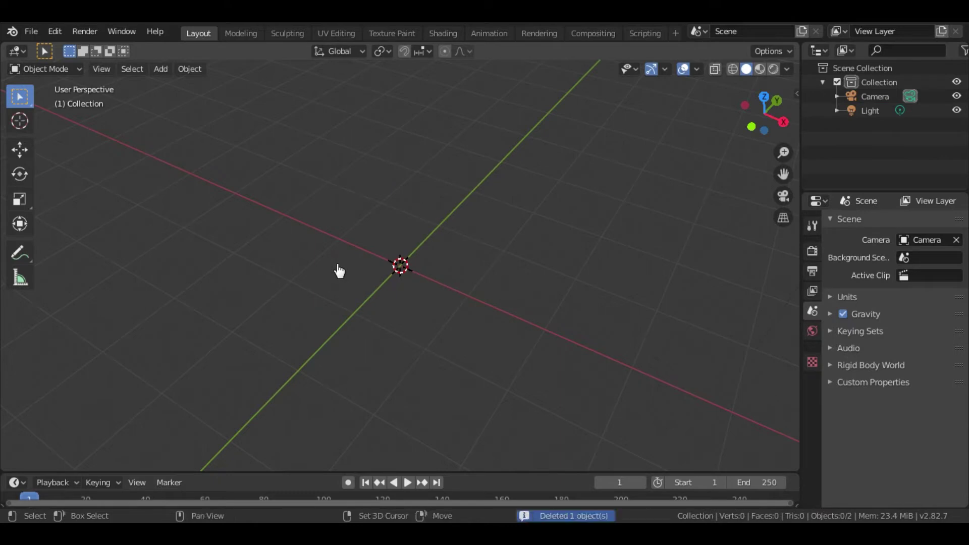
# Add a UV sphere at the scene centre with 30 segments and 15 rings.
pyautogui.hotkey('shift', 'a')
pyautogui.moveTo(346, 244)
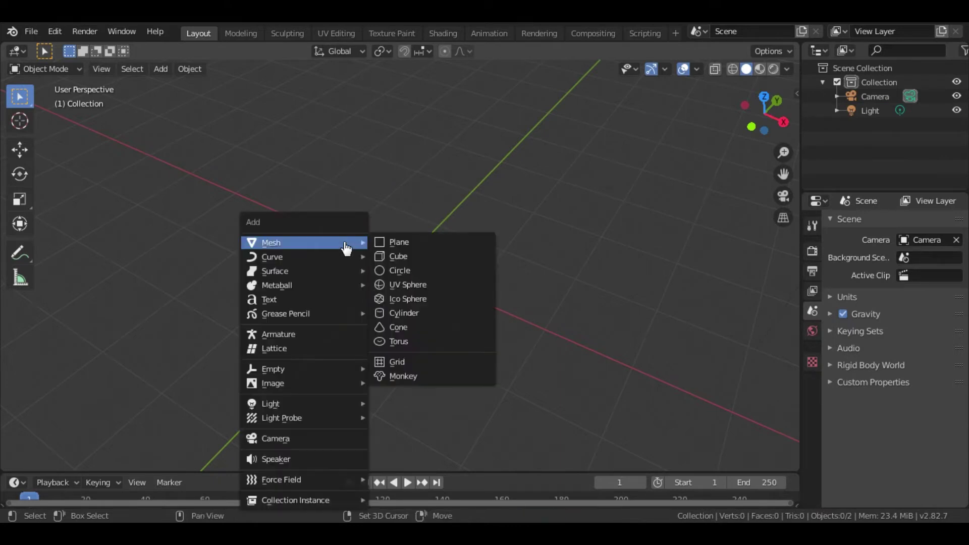
pyautogui.click(433, 292)
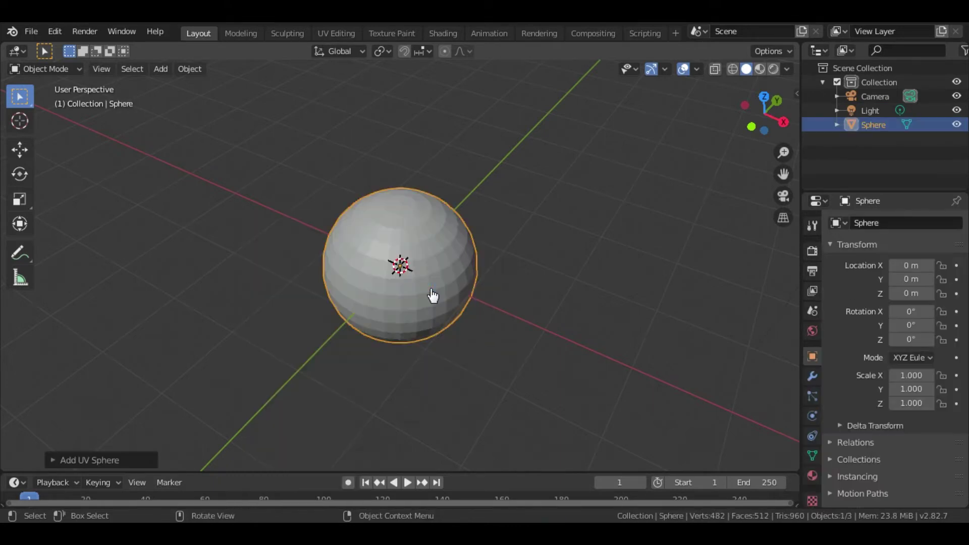
pyautogui.click(57, 460)
pyautogui.click(197, 305)
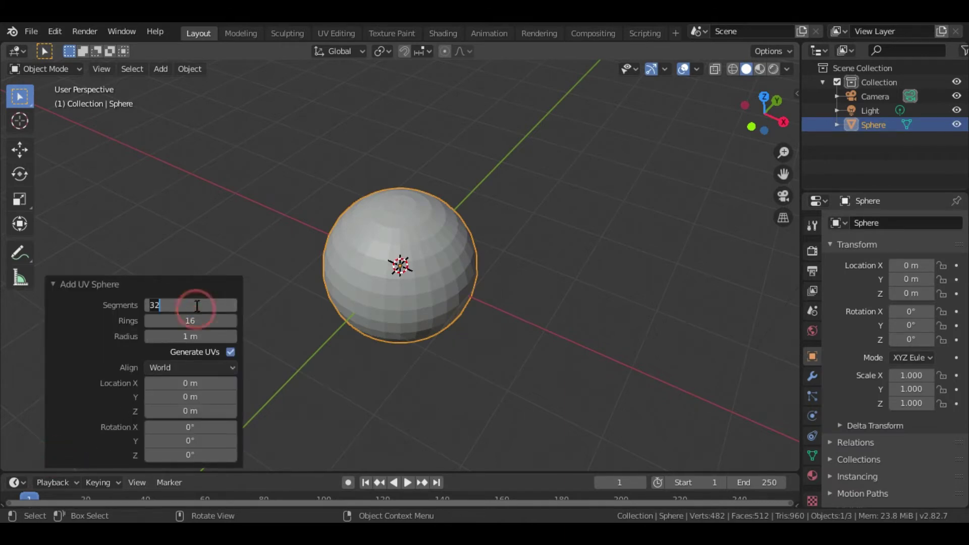
pyautogui.write('3')
pyautogui.click(197, 325)
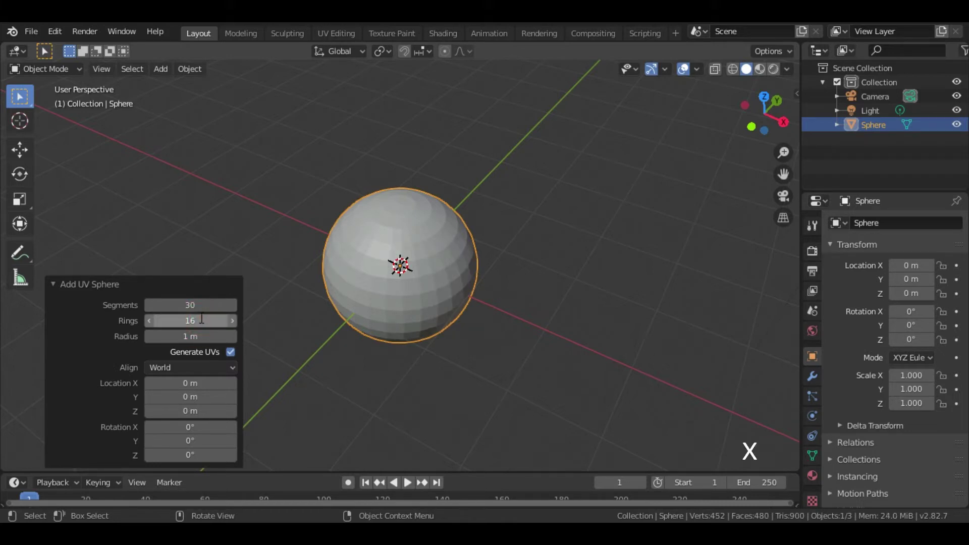
pyautogui.click(200, 317)
pyautogui.write('1')
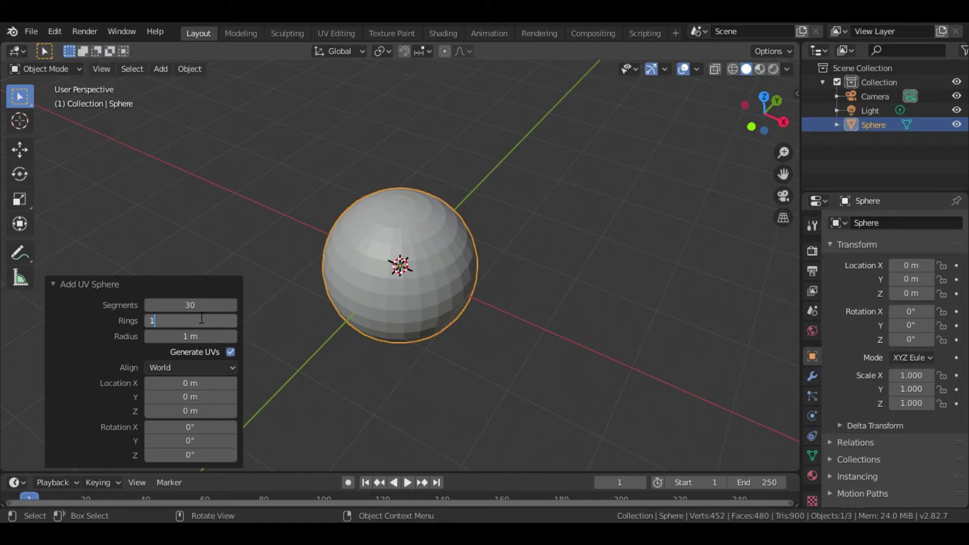
pyautogui.click(106, 318)
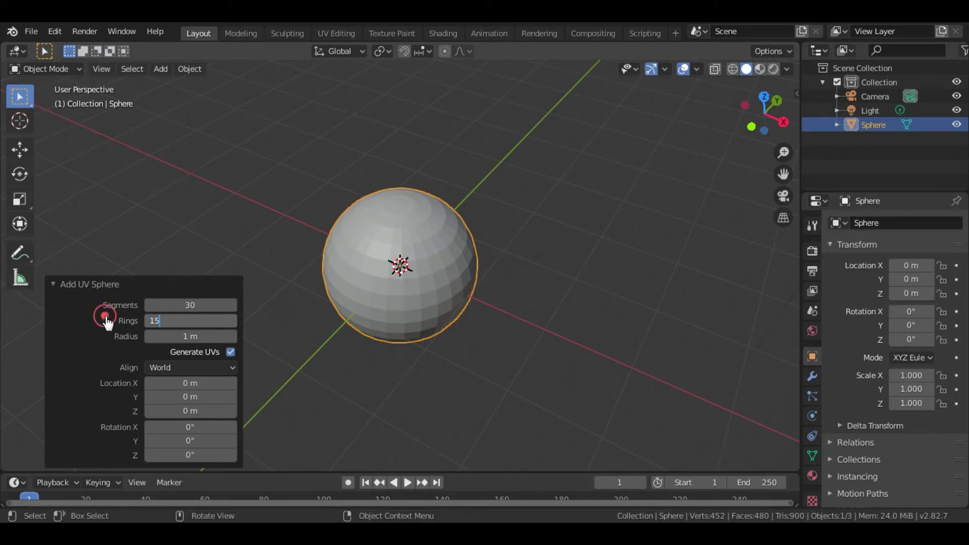
pyautogui.click(363, 364)
# Put the sphere into Edit Mode in front view with X-ray on.
pyautogui.click(263, 335)
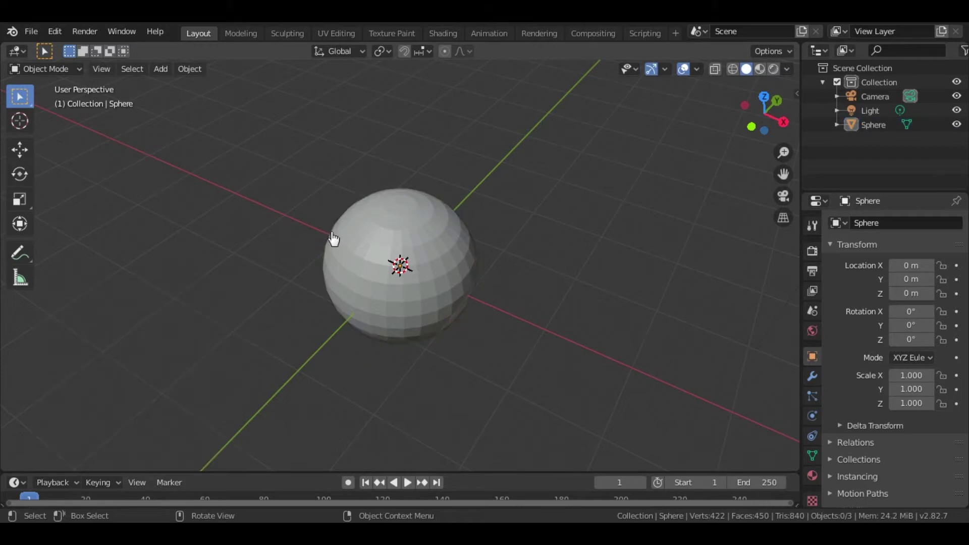
pyautogui.click(337, 243)
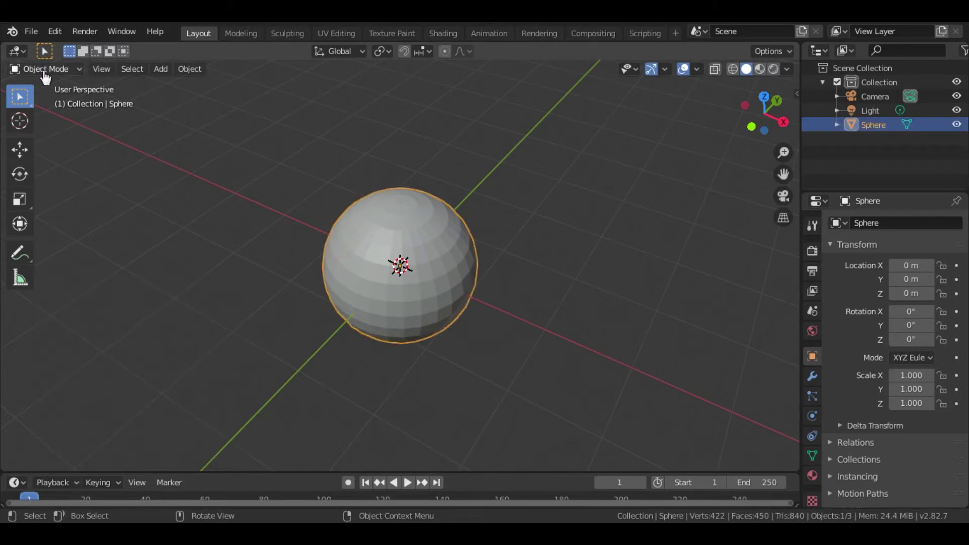
pyautogui.click(44, 69)
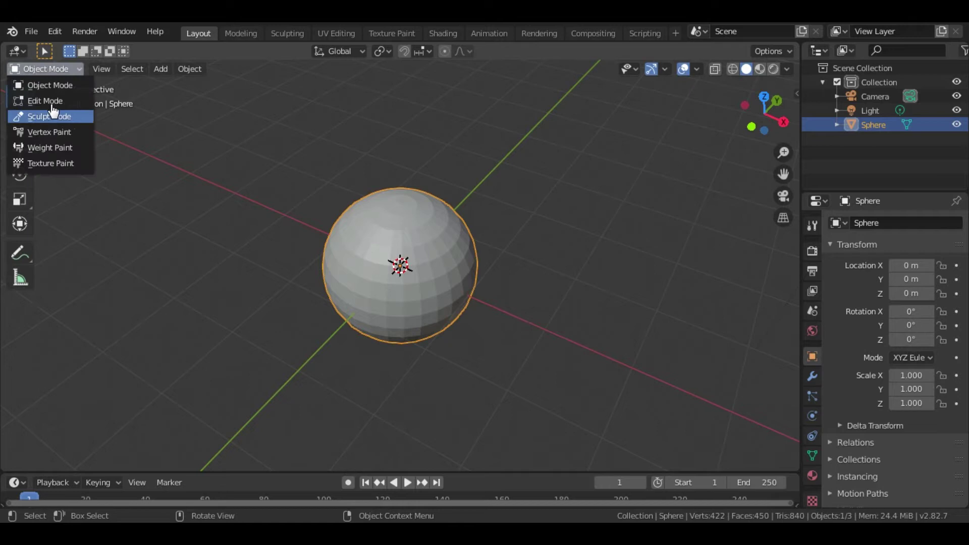
pyautogui.click(48, 101)
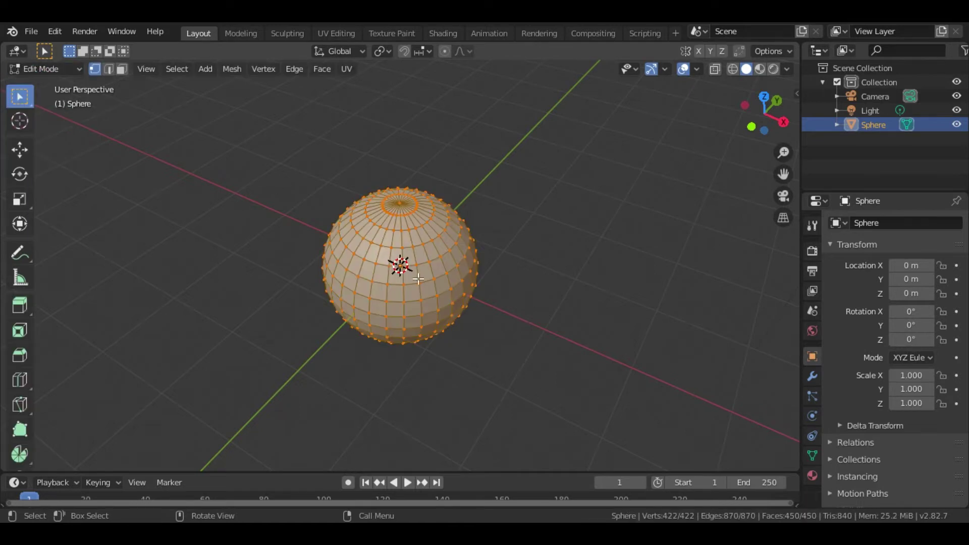
pyautogui.press('KP_1')
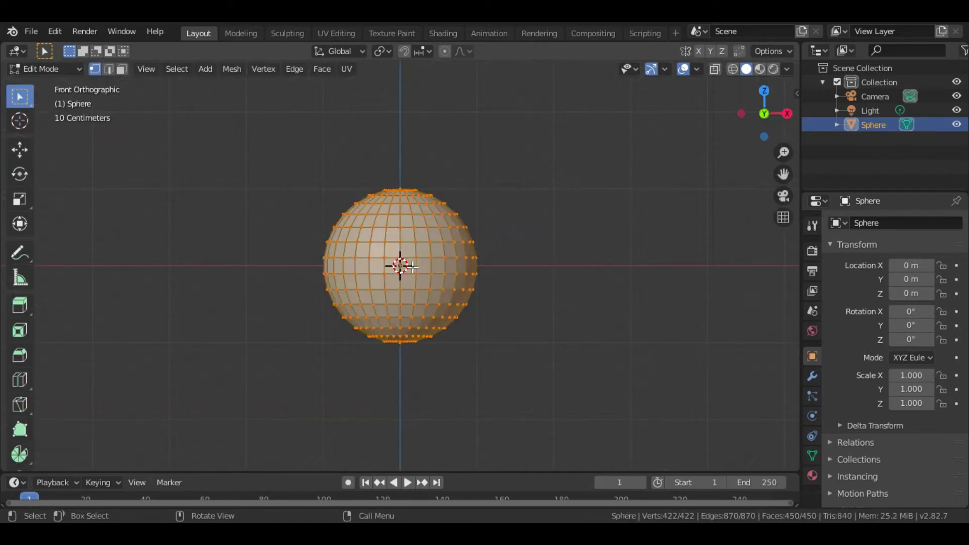
pyautogui.hotkey('alt', 'z')
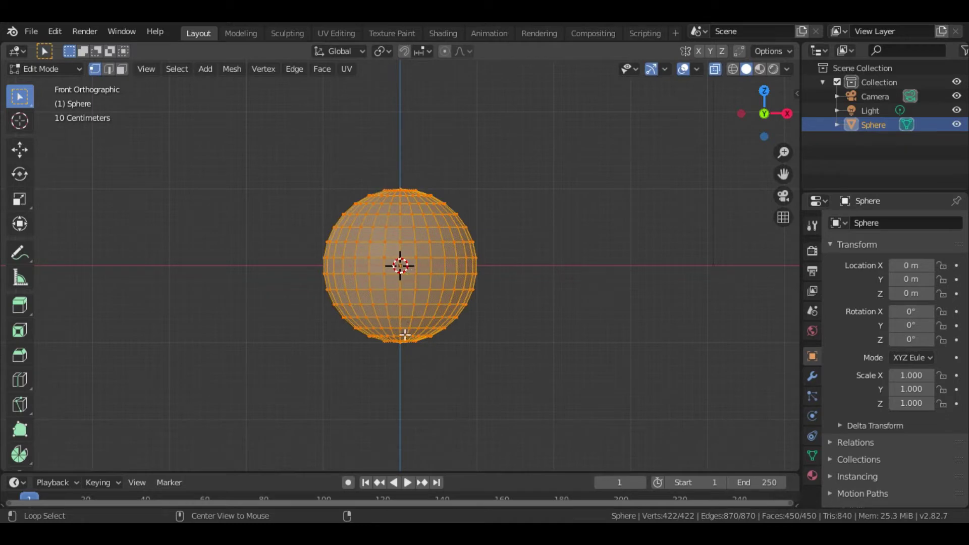
# Delete the sphere's bottom cap vertices.
pyautogui.scroll(5, 344, 323)
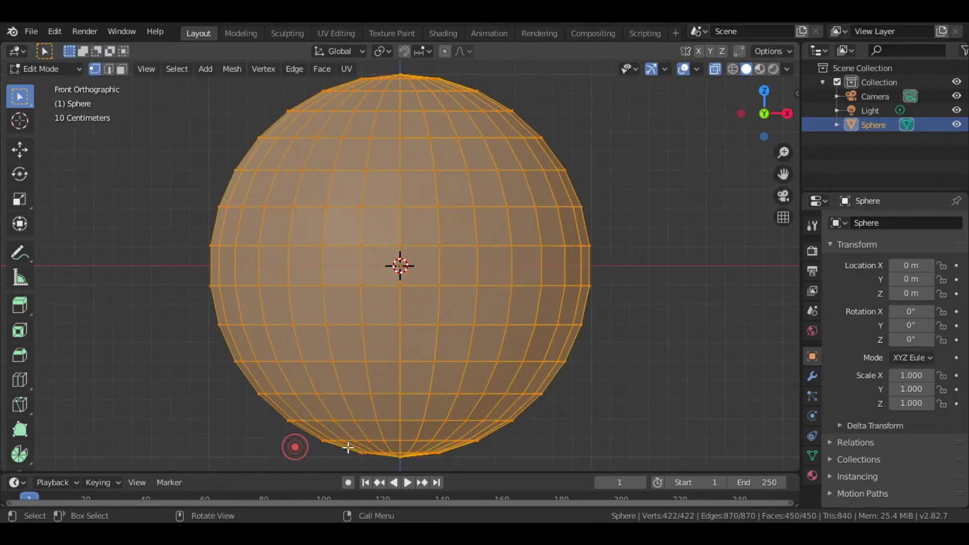
pyautogui.moveTo(479, 463); pyautogui.dragTo(505, 465)
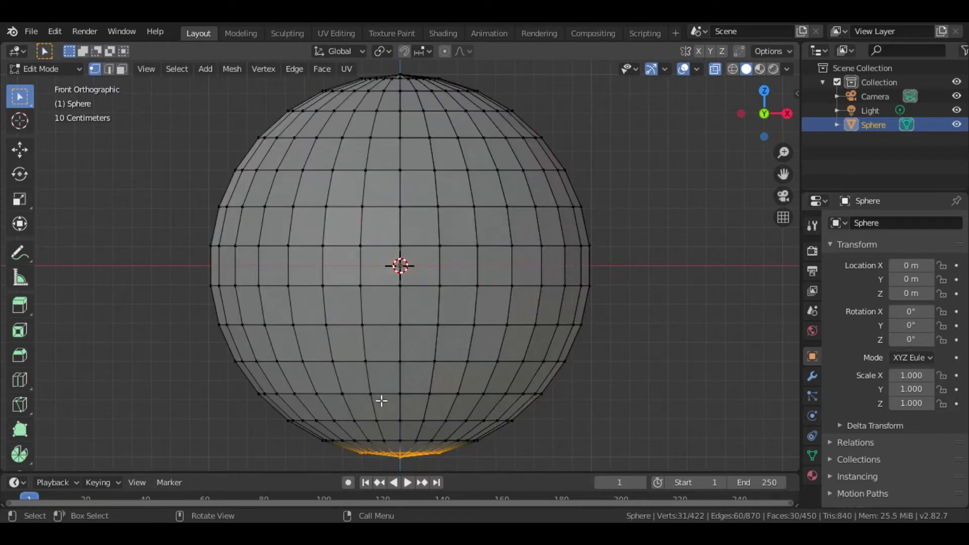
pyautogui.press('x')
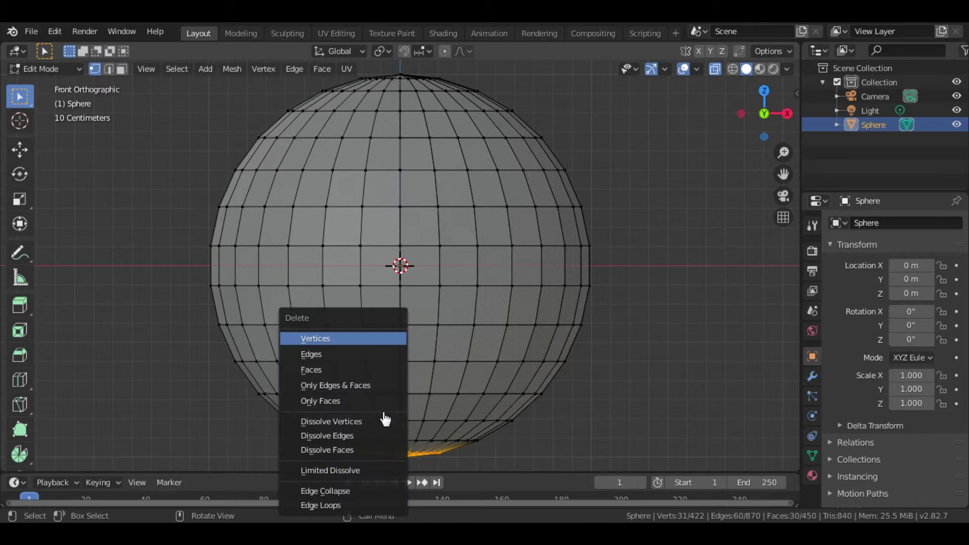
pyautogui.click(348, 341)
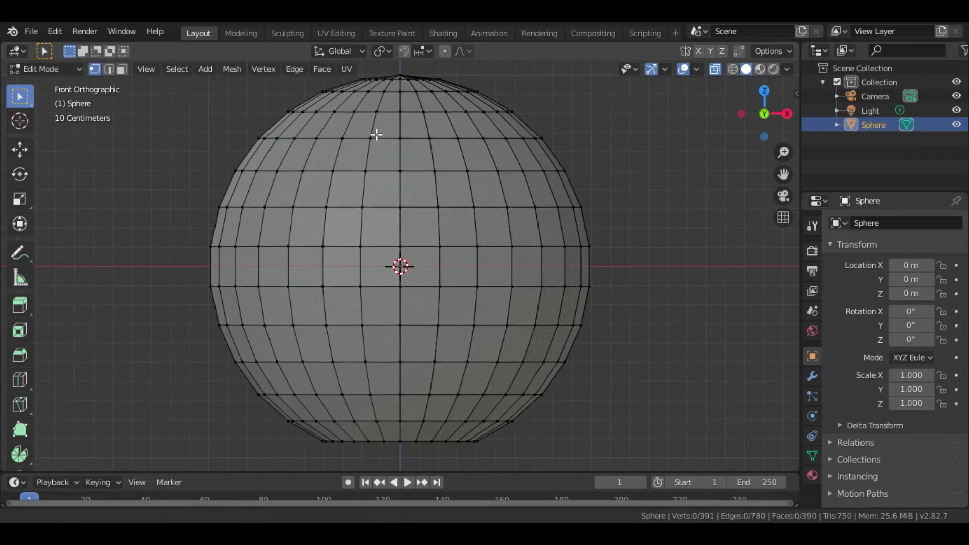
# Delete the sphere's top cap vertices, leaving an open top.
pyautogui.keyDown('shift'); pyautogui.moveTo(376, 171); pyautogui.dragTo(376, 230, button='middle'); pyautogui.keyUp('shift')
pyautogui.keyDown('shift'); pyautogui.scroll(2, 377, 224); pyautogui.keyUp('shift')
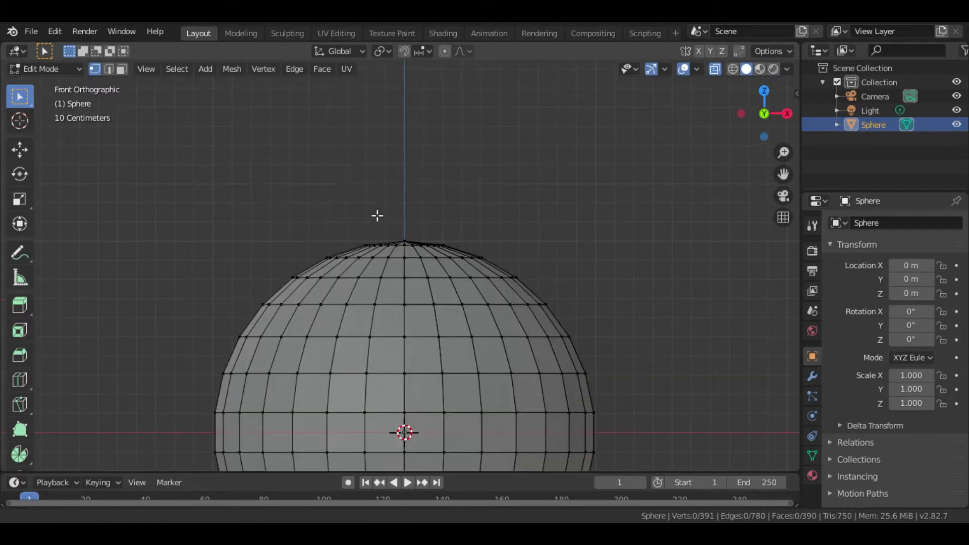
pyautogui.keyDown('shift'); pyautogui.scroll(-1, 322, 220); pyautogui.keyUp('shift')
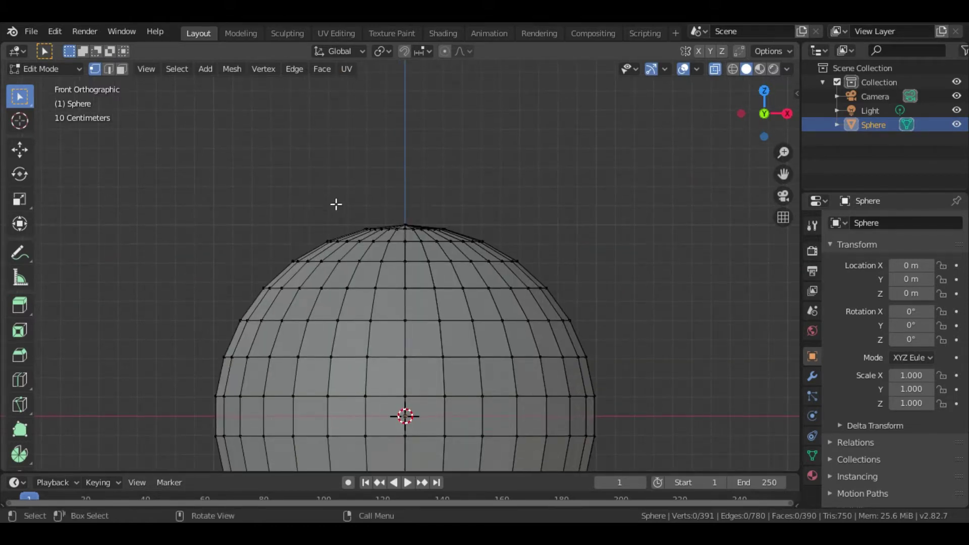
pyautogui.moveTo(320, 204); pyautogui.dragTo(505, 236)
pyautogui.press('x')
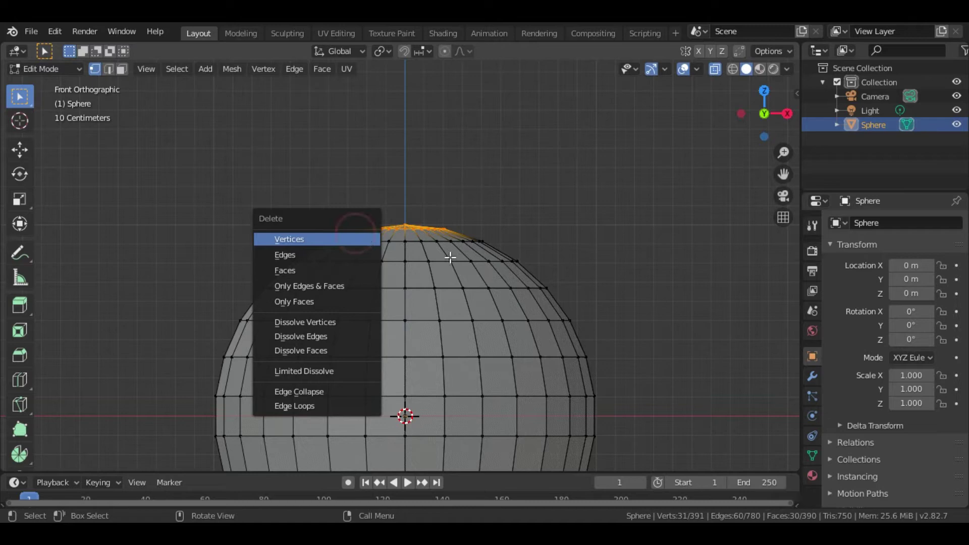
pyautogui.click(356, 239)
pyautogui.scroll(-3, 449, 255)
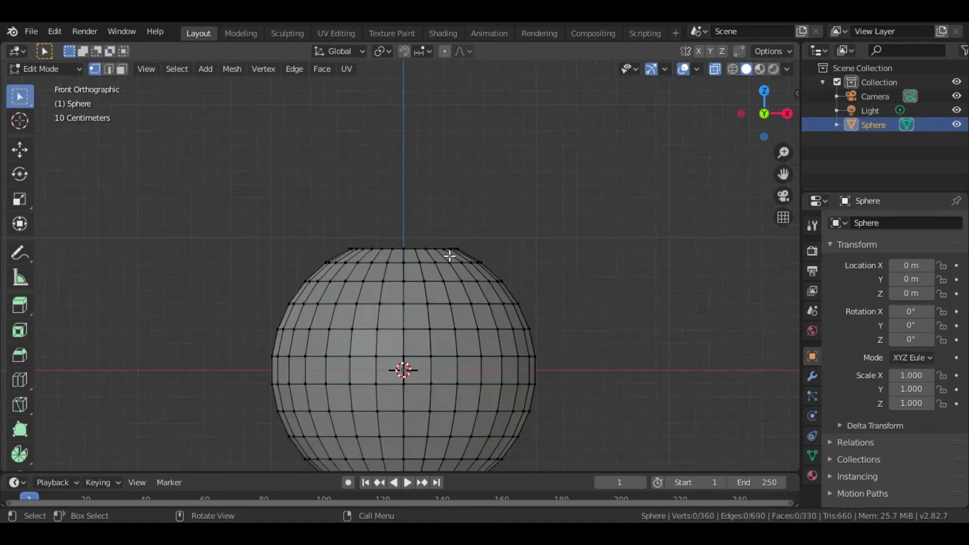
pyautogui.keyDown('shift'); pyautogui.scroll(-5, 439, 195); pyautogui.keyUp('shift')
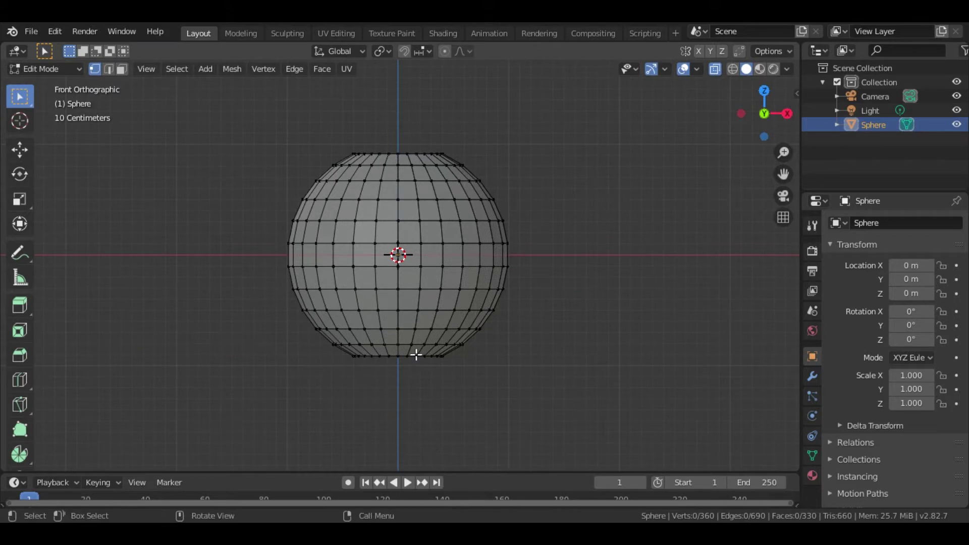
# Turn off X-ray and fill the open rim loop with a single face.
pyautogui.hotkey('alt', 'z')
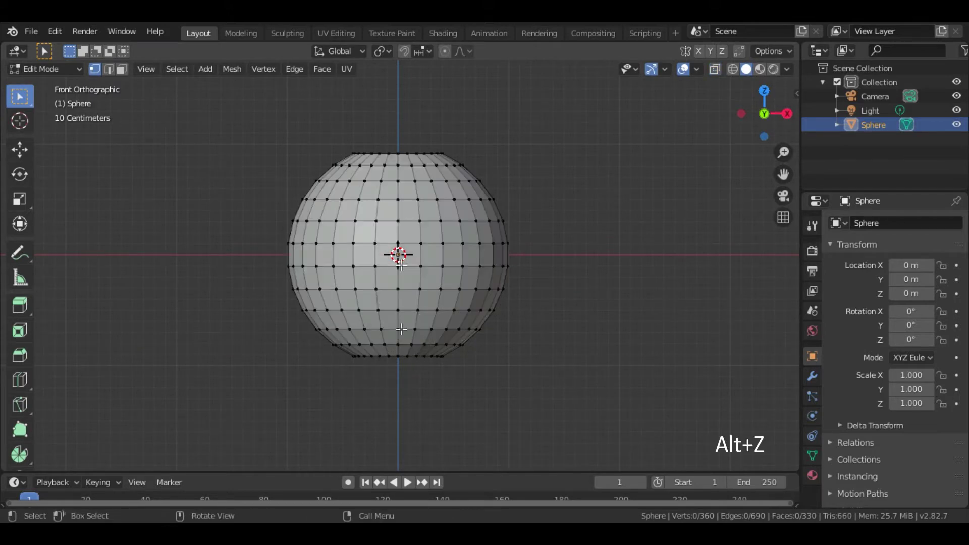
pyautogui.moveTo(401, 329); pyautogui.dragTo(399, 242, button='middle')
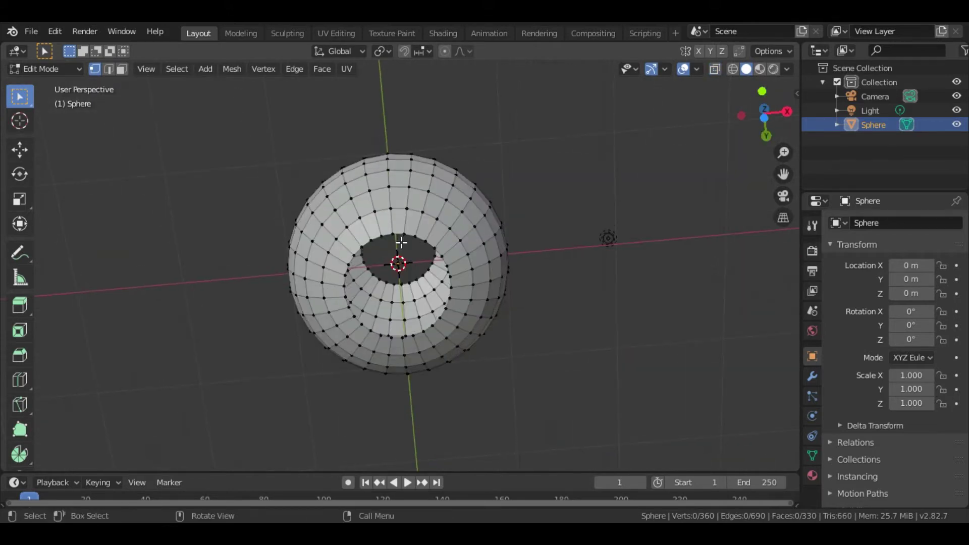
pyautogui.scroll(5, 399, 244)
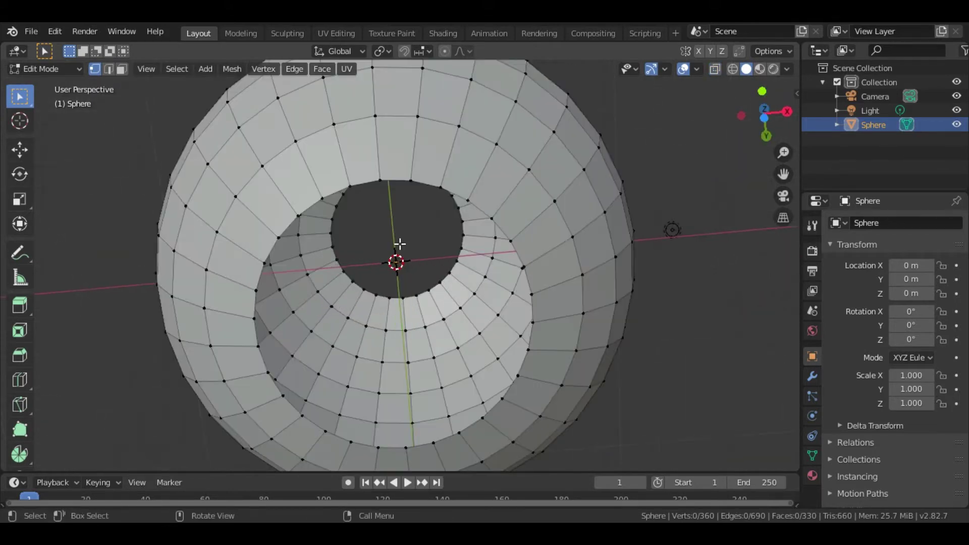
pyautogui.keyDown('alt'); pyautogui.click(337, 191); pyautogui.keyUp('alt')
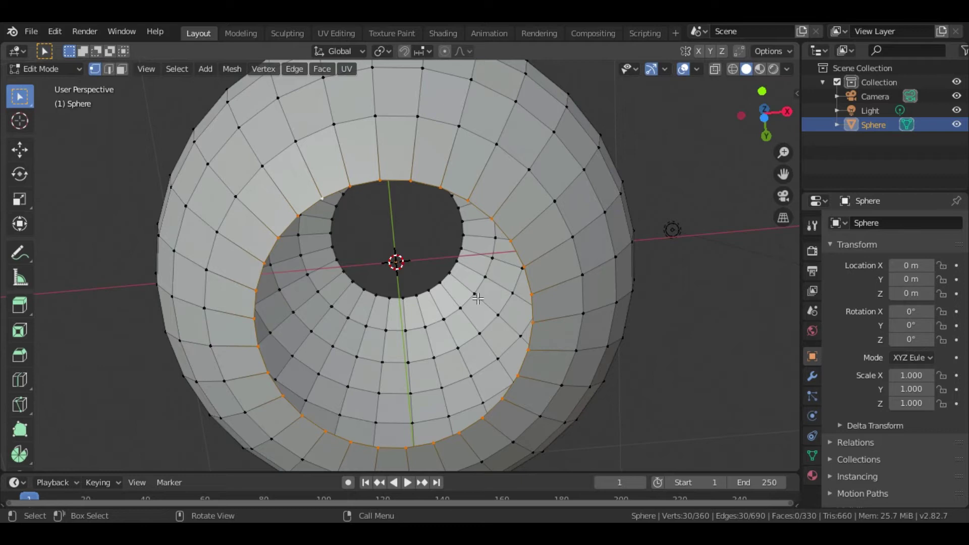
pyautogui.press('f')
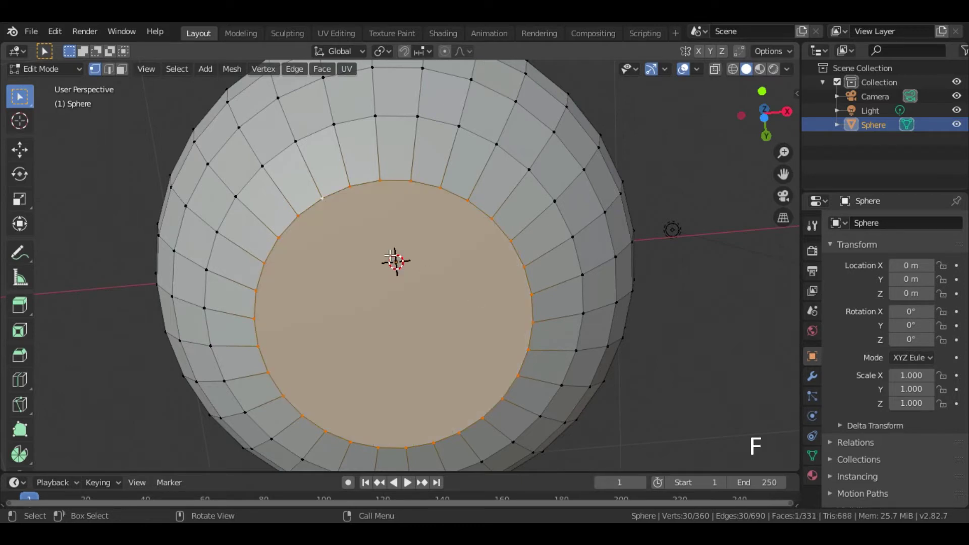
# Switch to Face select mode and select the new cap face.
pyautogui.click(351, 241)
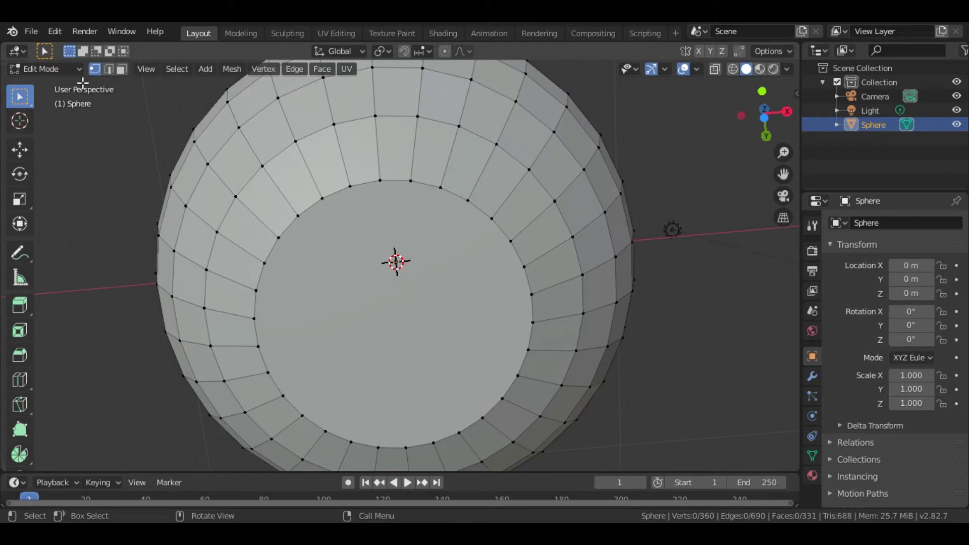
pyautogui.click(121, 68)
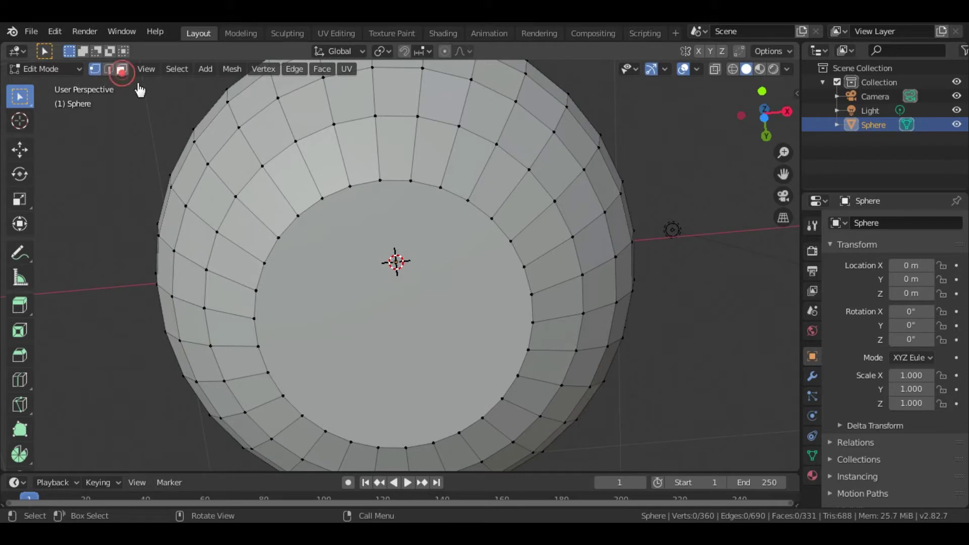
pyautogui.click(421, 224)
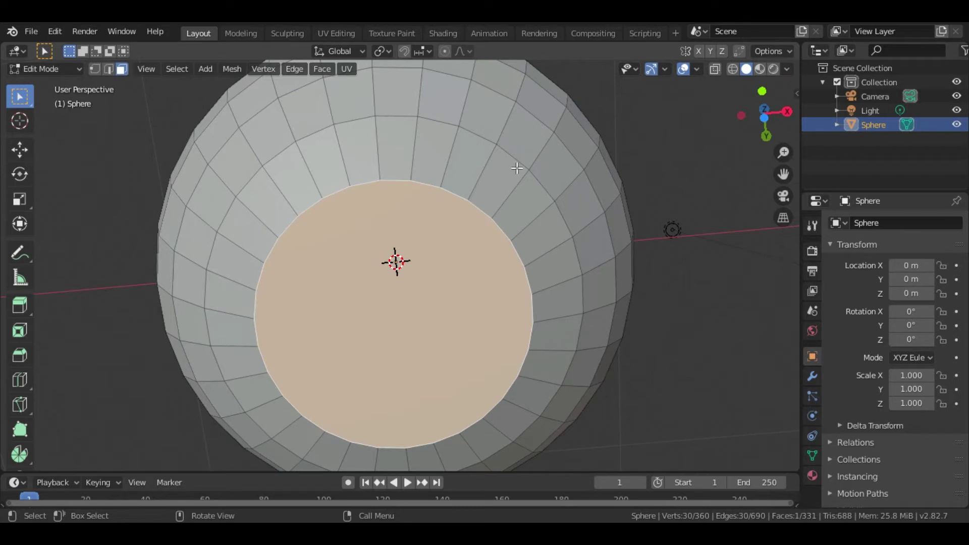
# Inset the cap face at 0.03491 m, then 0.006434 m, and view from the front.
pyautogui.press('i')
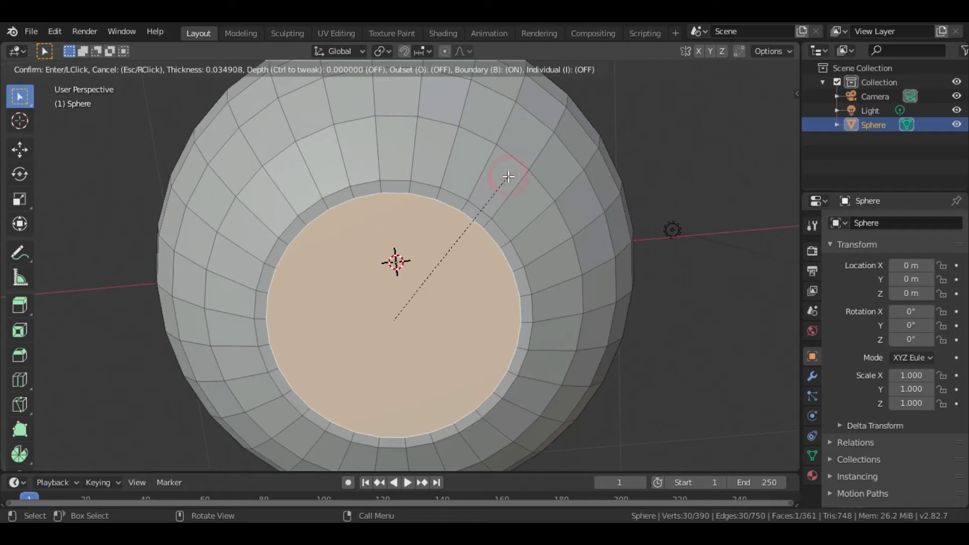
pyautogui.click(508, 176)
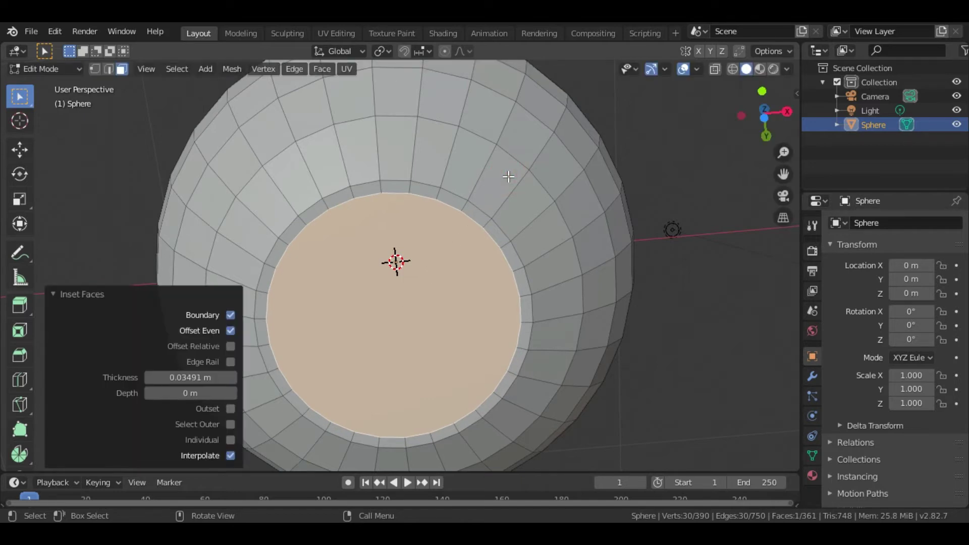
pyautogui.press('i')
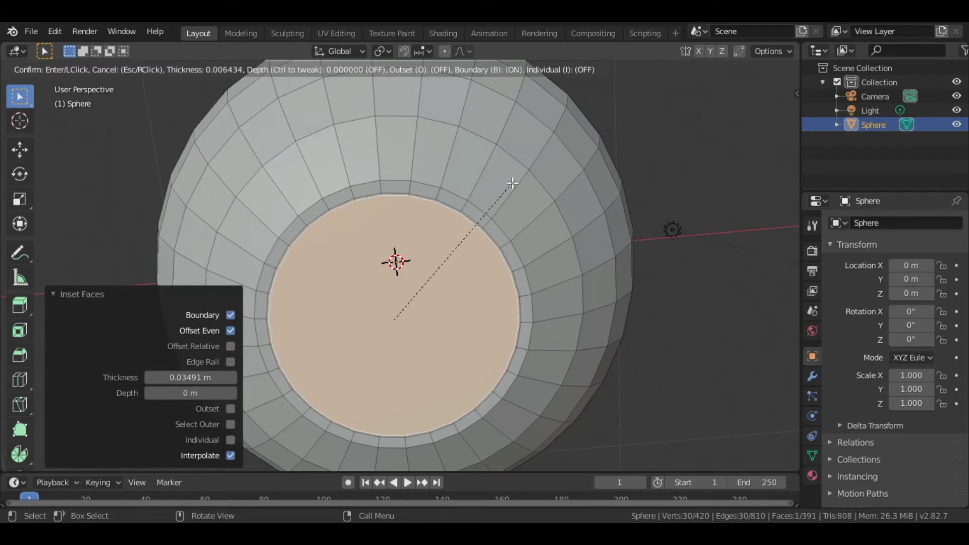
pyautogui.click(511, 184)
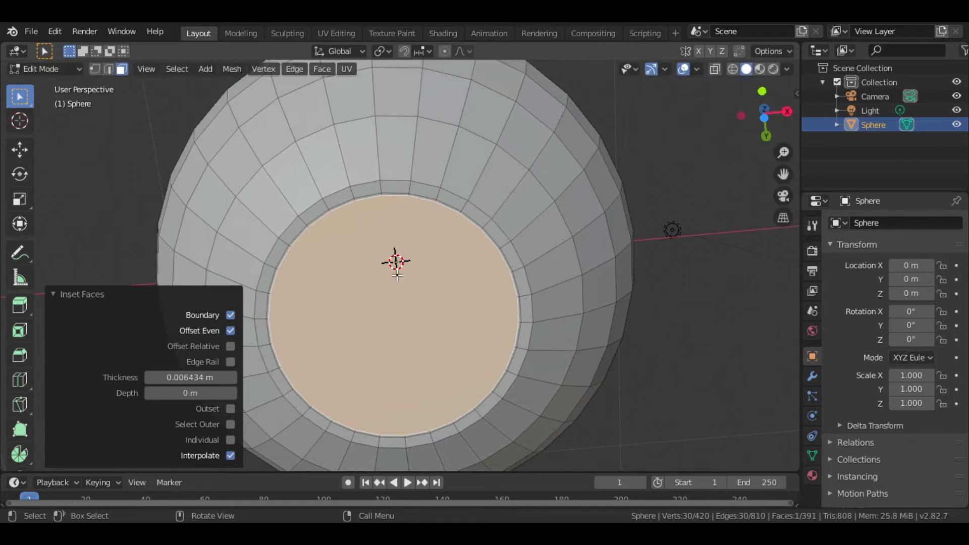
pyautogui.press('KP_1')
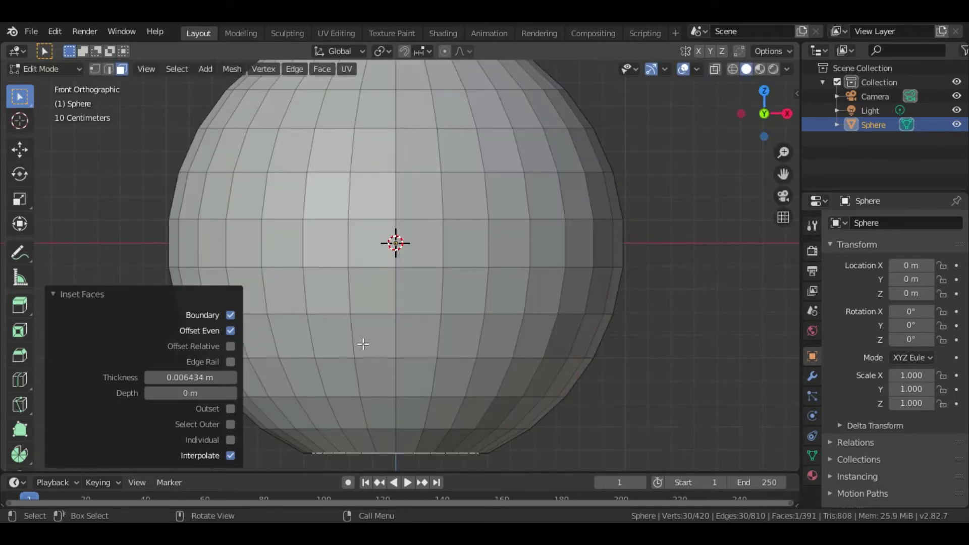
# Move the central cap face 0.0494 m along Z into the sphere, using X-ray temporarily.
pyautogui.hotkey('alt', 'z')
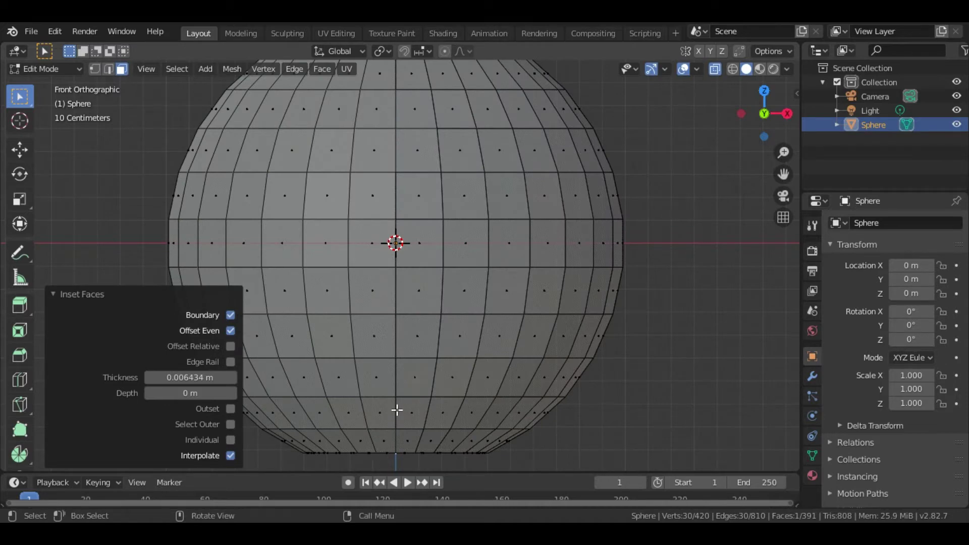
pyautogui.press('g')
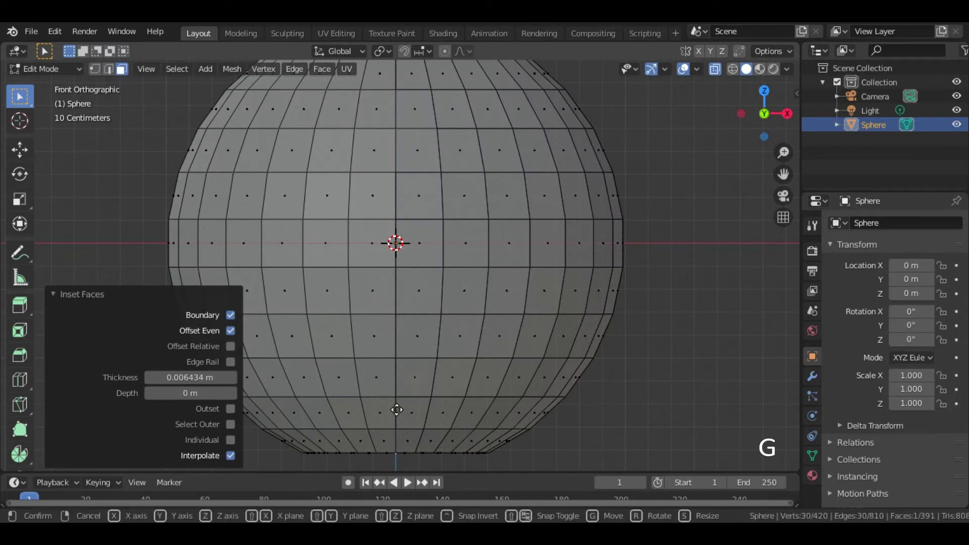
pyautogui.press('z')
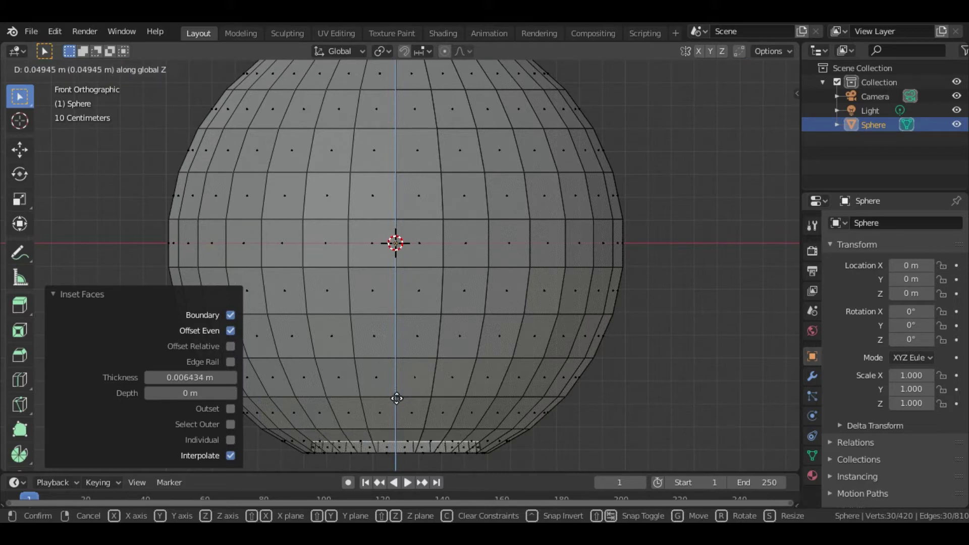
pyautogui.click(396, 398)
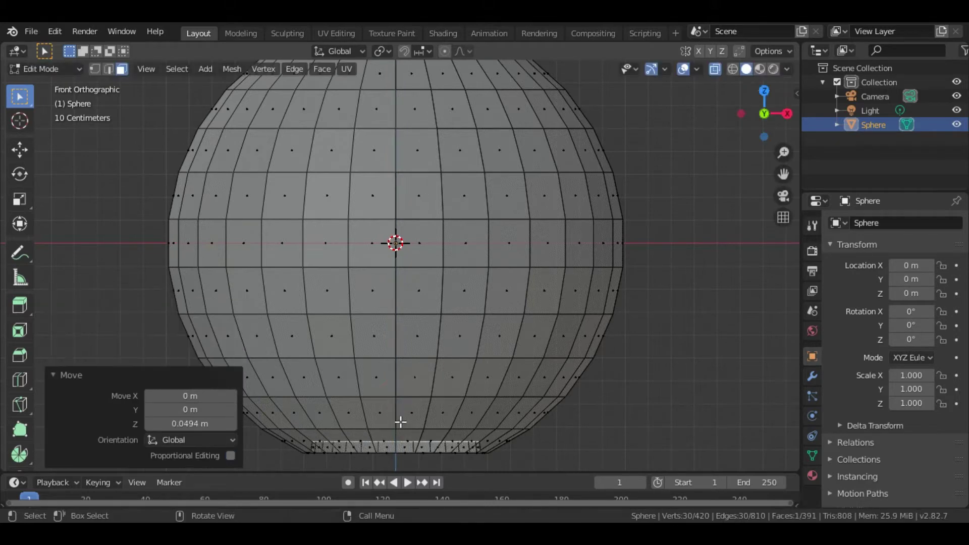
pyautogui.moveTo(396, 360); pyautogui.dragTo(395, 304, button='middle')
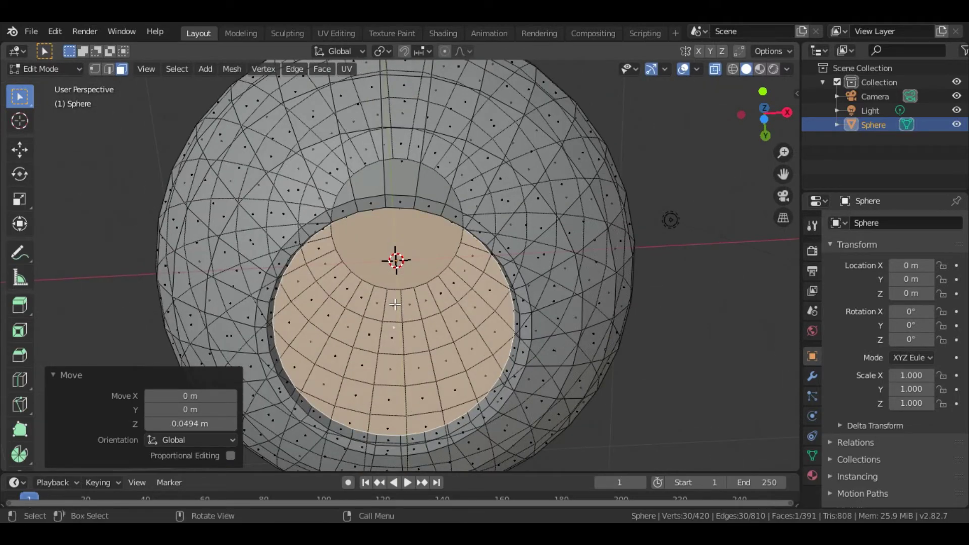
pyautogui.hotkey('alt', 'z')
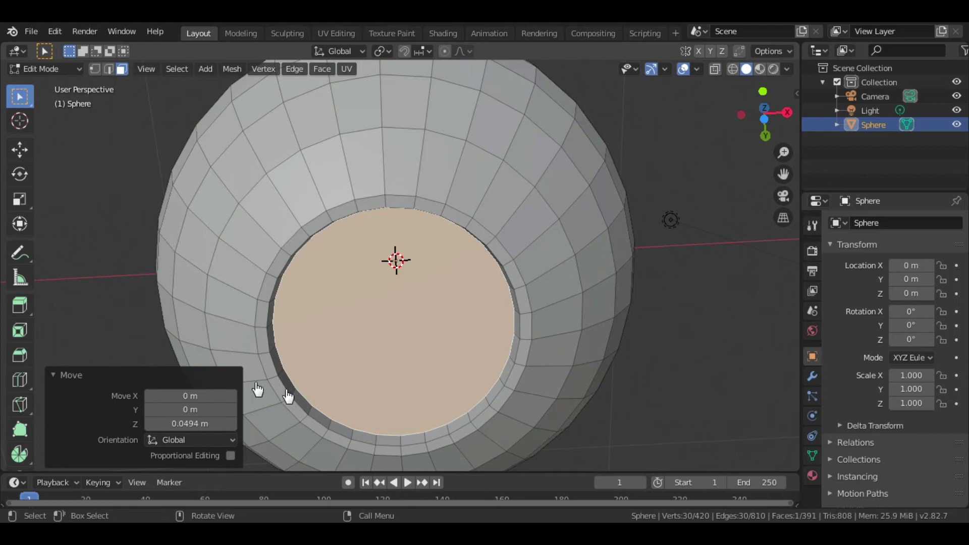
pyautogui.moveTo(288, 328); pyautogui.dragTo(277, 316, button='middle')
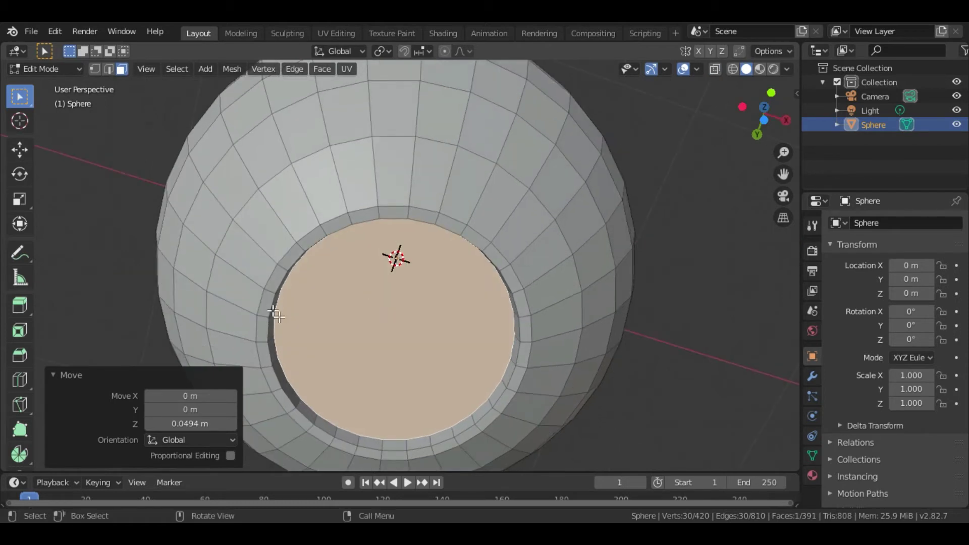
# Select the face ring around the inner rim and extrude it 0.0247 m downward.
pyautogui.keyDown('alt'); pyautogui.click(265, 304); pyautogui.keyUp('alt')
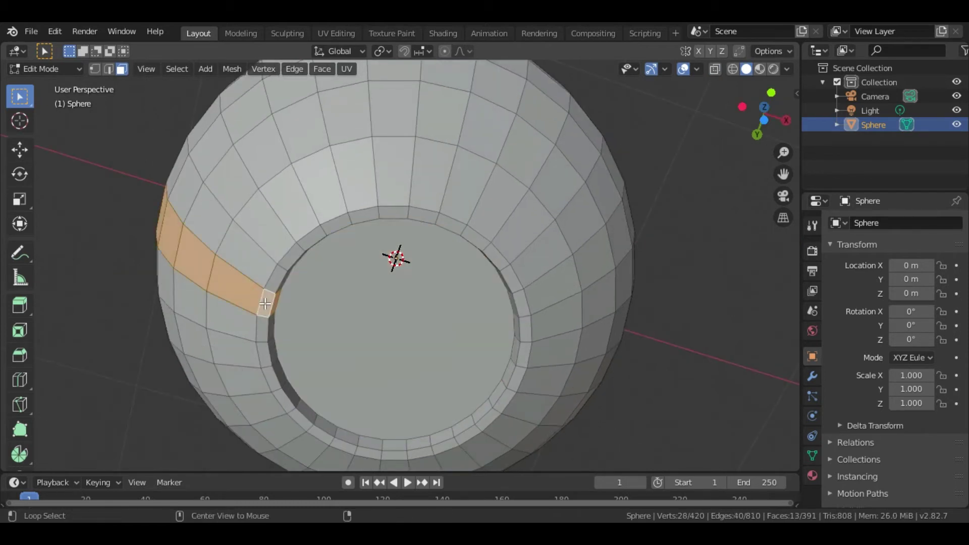
pyautogui.keyDown('alt'); pyautogui.click(267, 290); pyautogui.keyUp('alt')
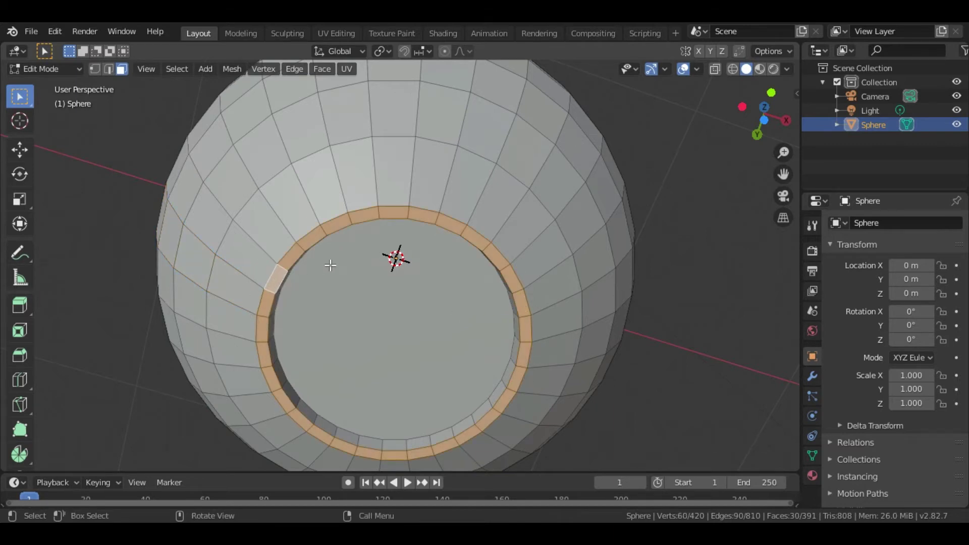
pyautogui.press('KP_1')
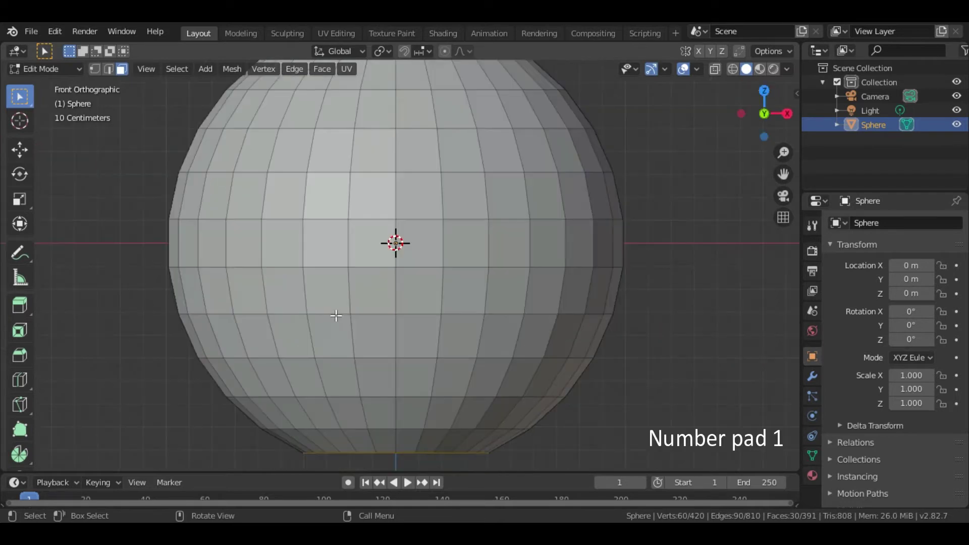
pyautogui.keyDown('shift'); pyautogui.scroll(-5, 336, 255); pyautogui.keyUp('shift')
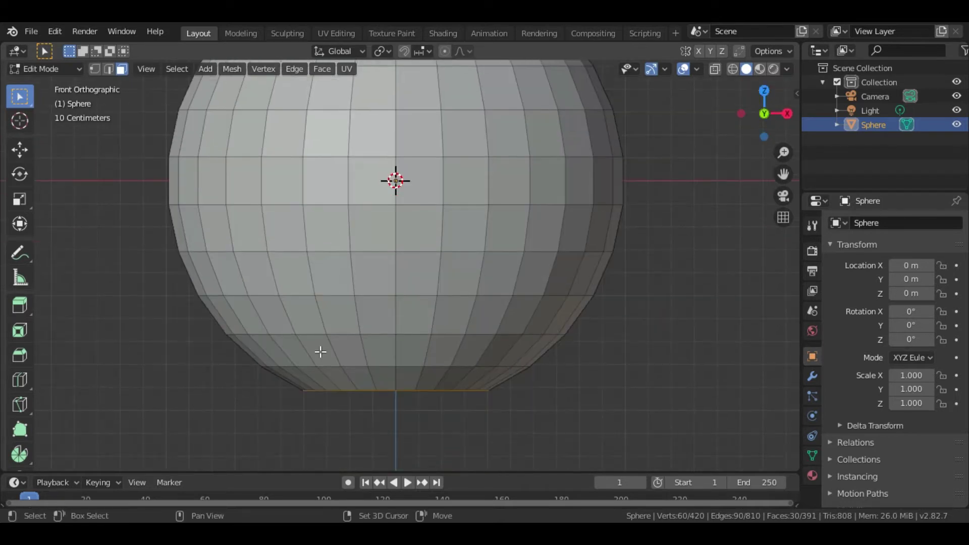
pyautogui.press('e')
pyautogui.press('z')
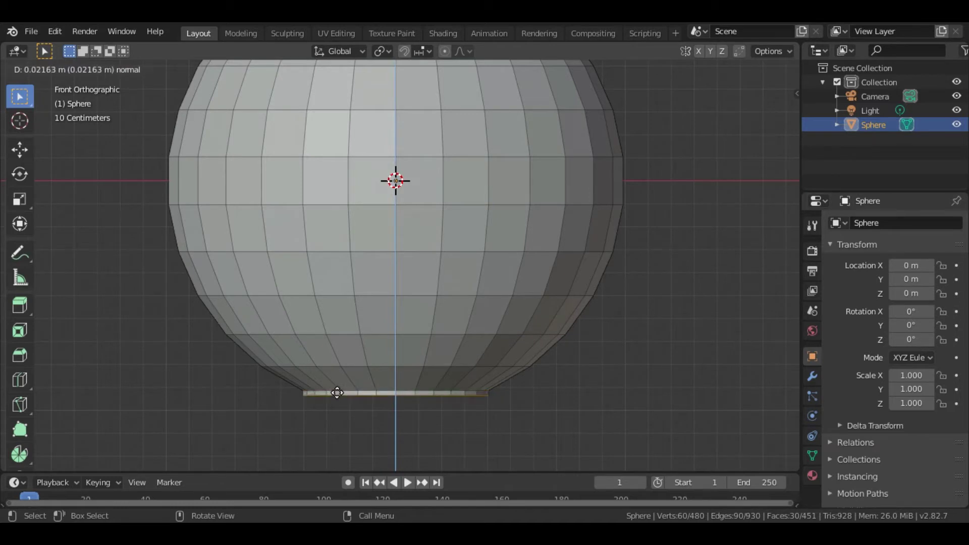
pyautogui.click(347, 433)
pyautogui.moveTo(348, 392); pyautogui.dragTo(343, 352, button='middle')
pyautogui.scroll(-4, 343, 352)
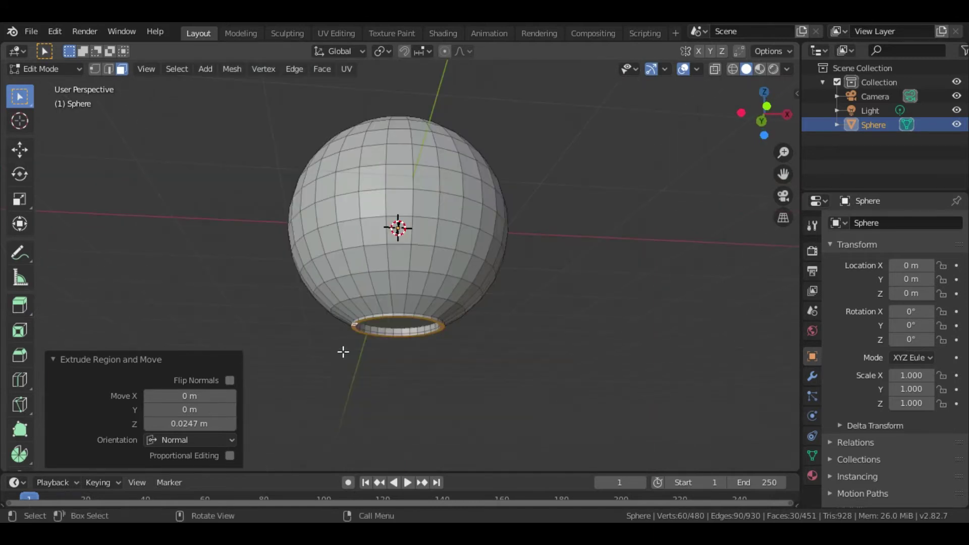
pyautogui.press('KP_5')
pyautogui.press('KP_1')
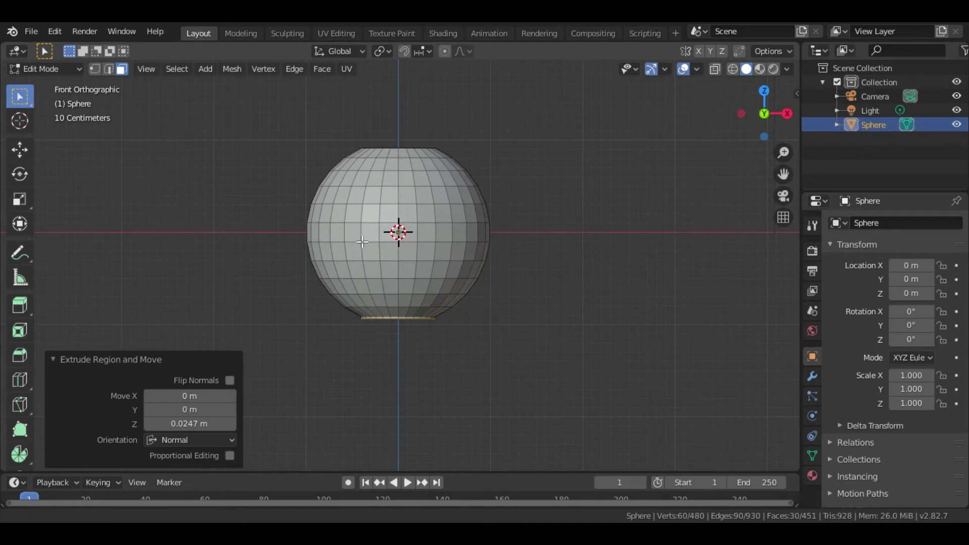
pyautogui.keyDown('shift'); pyautogui.scroll(5, 359, 229); pyautogui.keyUp('shift')
pyautogui.keyDown('shift'); pyautogui.scroll(-1, 359, 229); pyautogui.keyUp('shift')
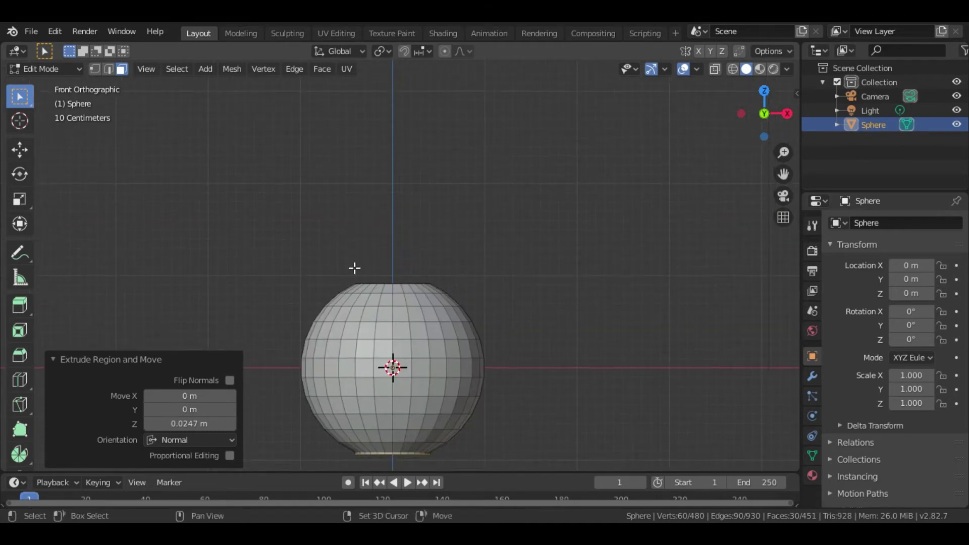
# Select the top vertex ring and extrude it 1.42 m straight up along Z.
pyautogui.hotkey('alt', 'z')
pyautogui.moveTo(331, 262); pyautogui.dragTo(457, 286)
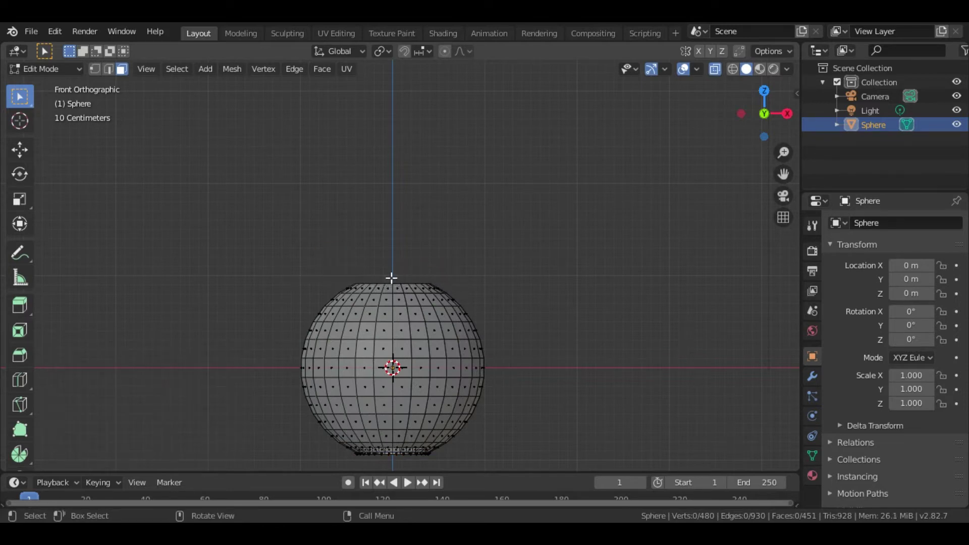
pyautogui.click(96, 68)
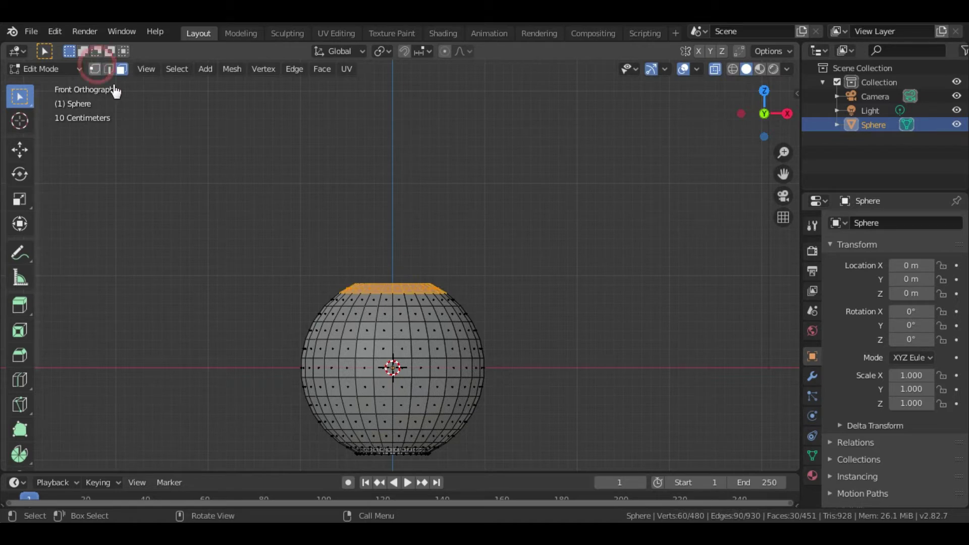
pyautogui.moveTo(339, 265); pyautogui.dragTo(432, 274)
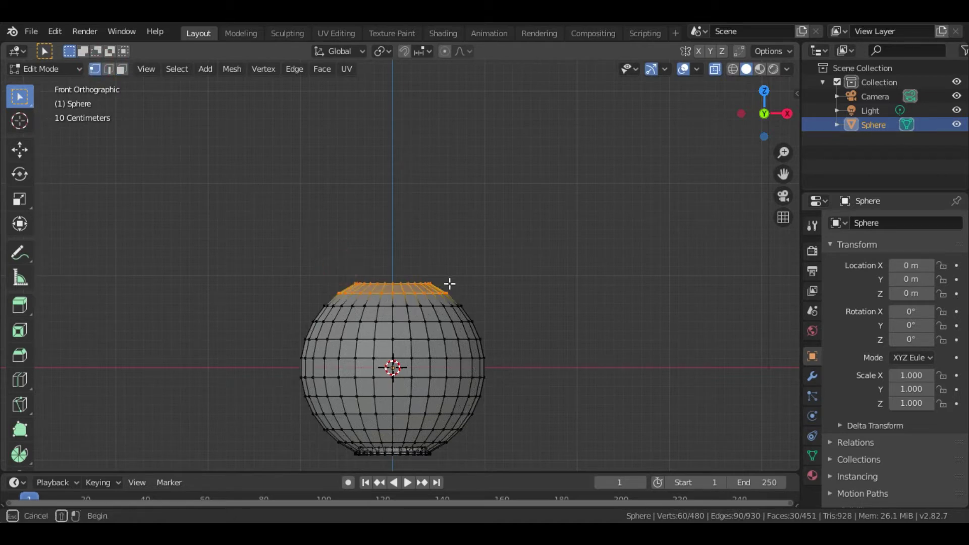
pyautogui.moveTo(339, 265); pyautogui.dragTo(448, 286)
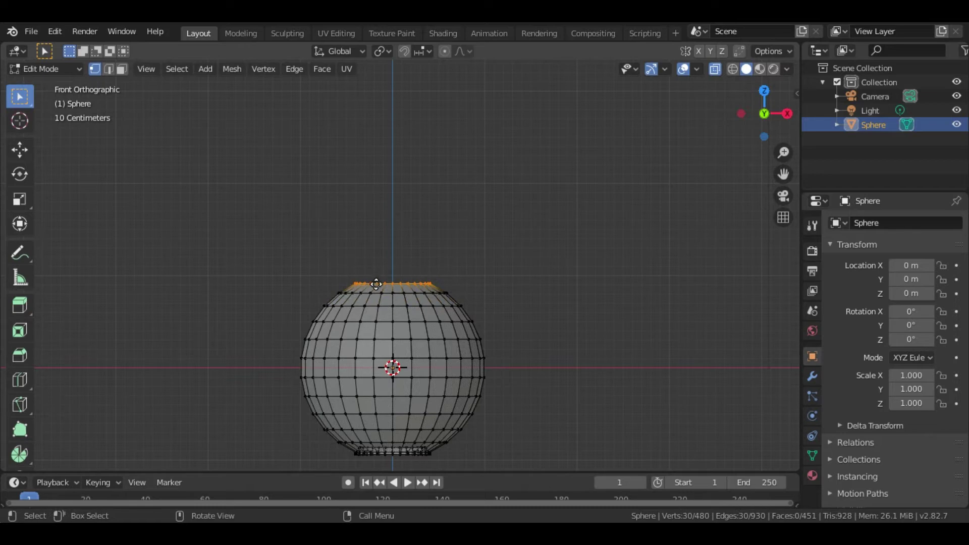
pyautogui.press('e')
pyautogui.press('z')
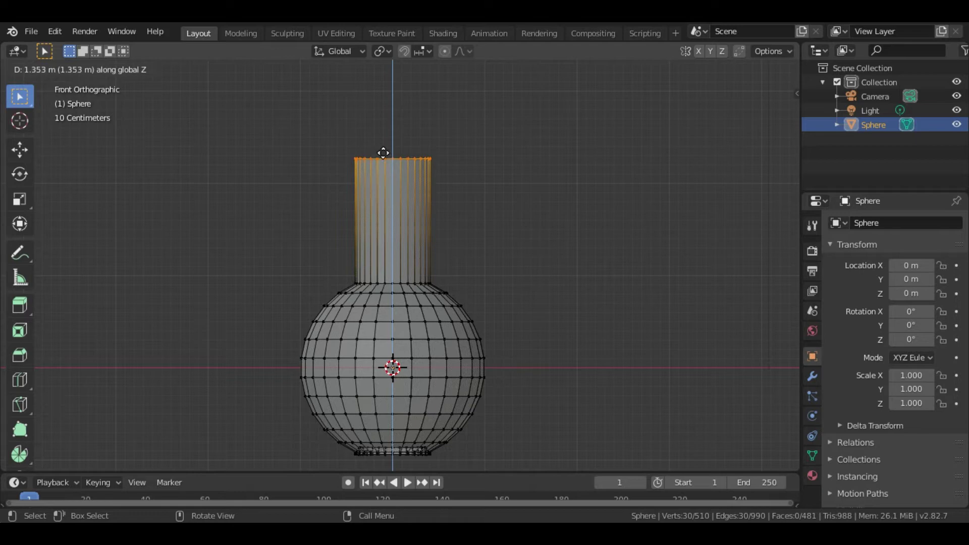
pyautogui.click(384, 153)
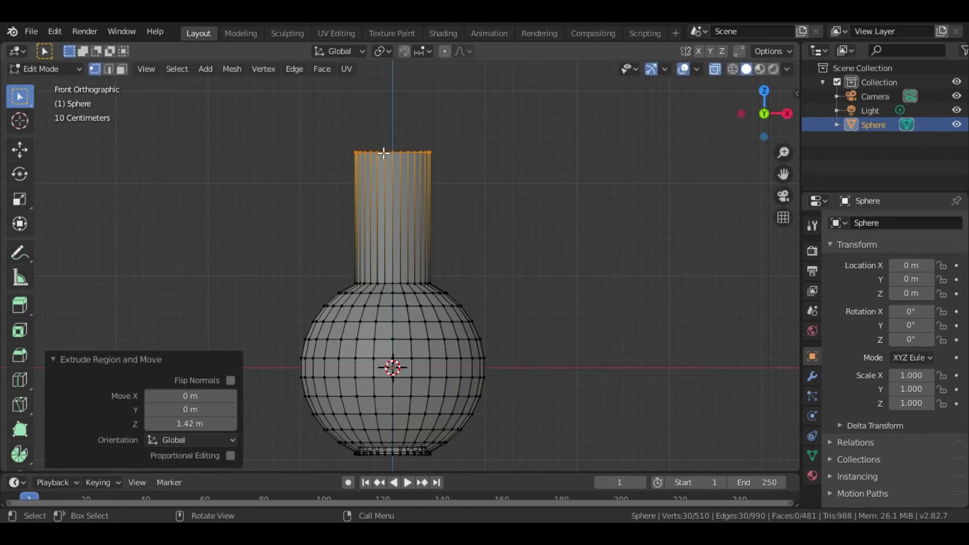
# Cut seven centred edge loops around the neck, then select its top ring.
pyautogui.press('ctrl')
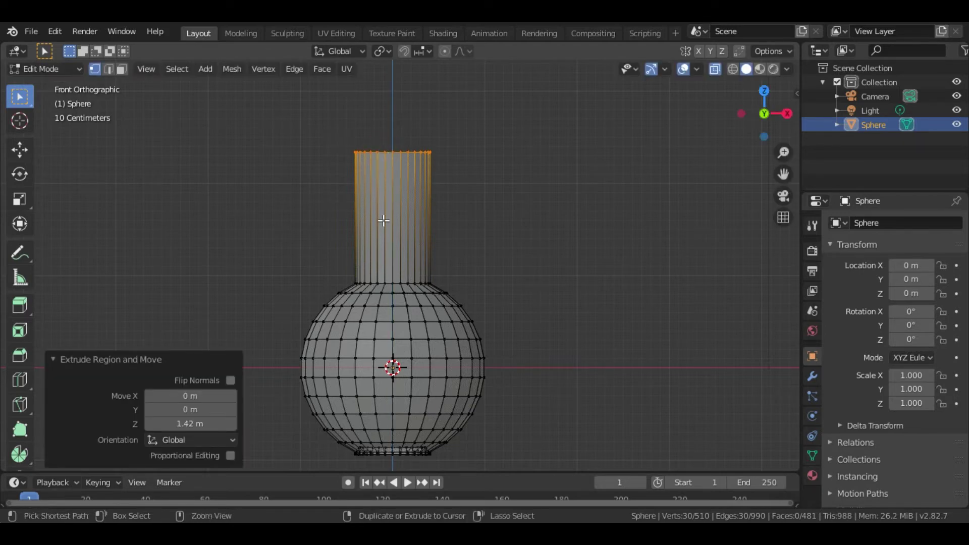
pyautogui.hotkey('ctrl', 'r')
pyautogui.scroll(6, 383, 220)
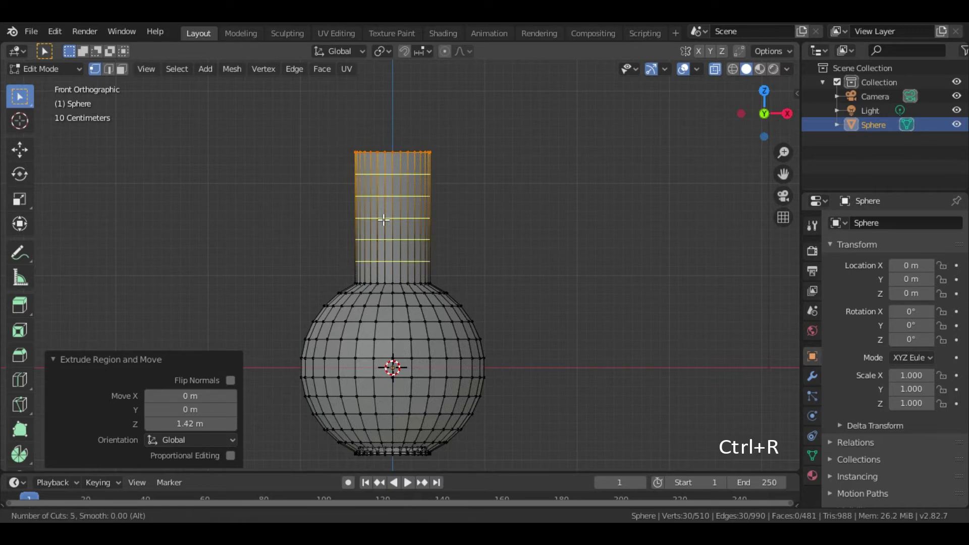
pyautogui.click(383, 220)
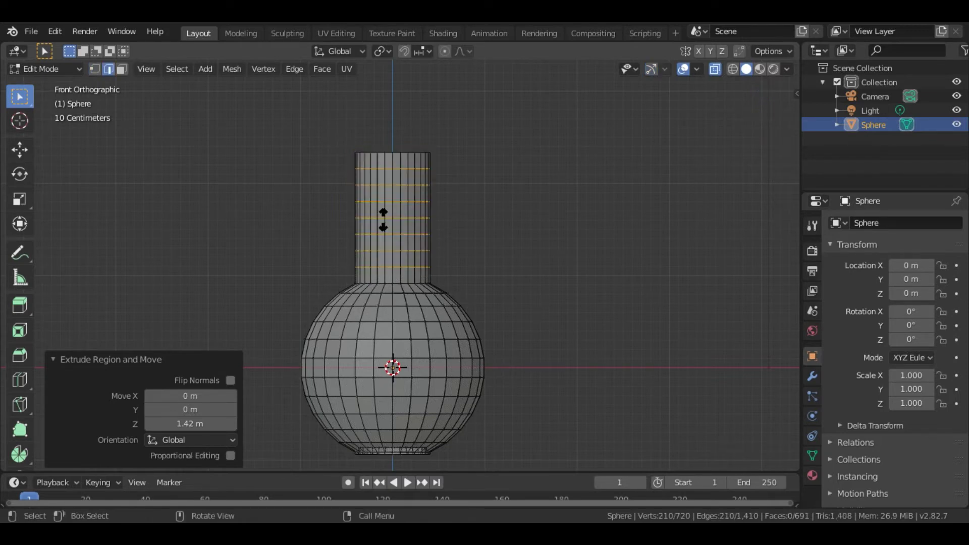
pyautogui.rightClick(383, 220)
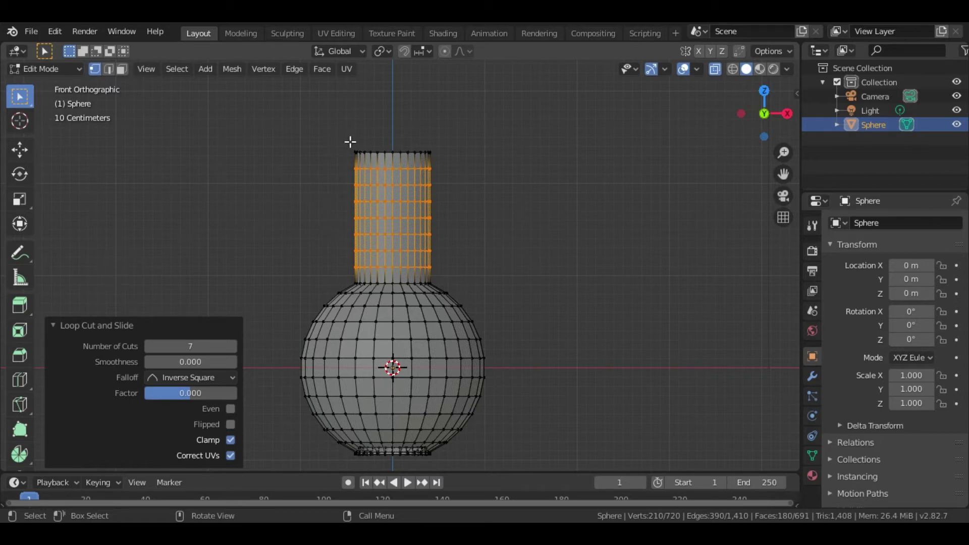
pyautogui.moveTo(340, 143); pyautogui.dragTo(488, 155)
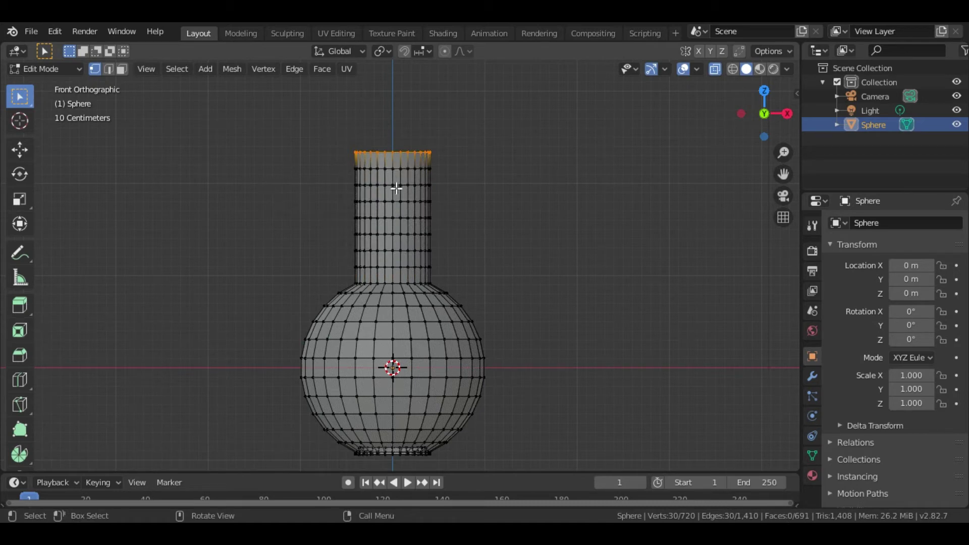
# Narrow the neck-base ring and rescale the next four rings up the neck.
pyautogui.moveTo(347, 258); pyautogui.dragTo(461, 273)
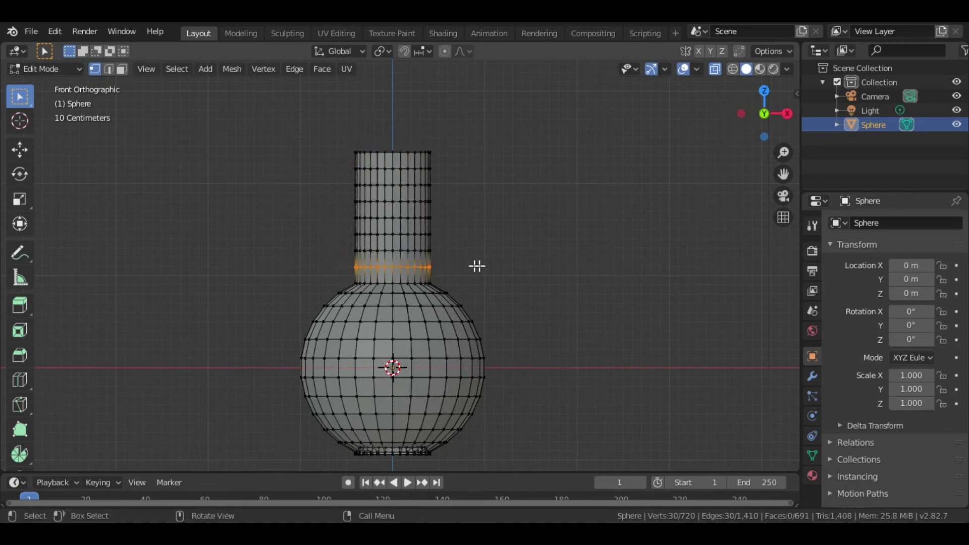
pyautogui.press('s')
pyautogui.click(346, 253)
pyautogui.moveTo(346, 247); pyautogui.dragTo(459, 260)
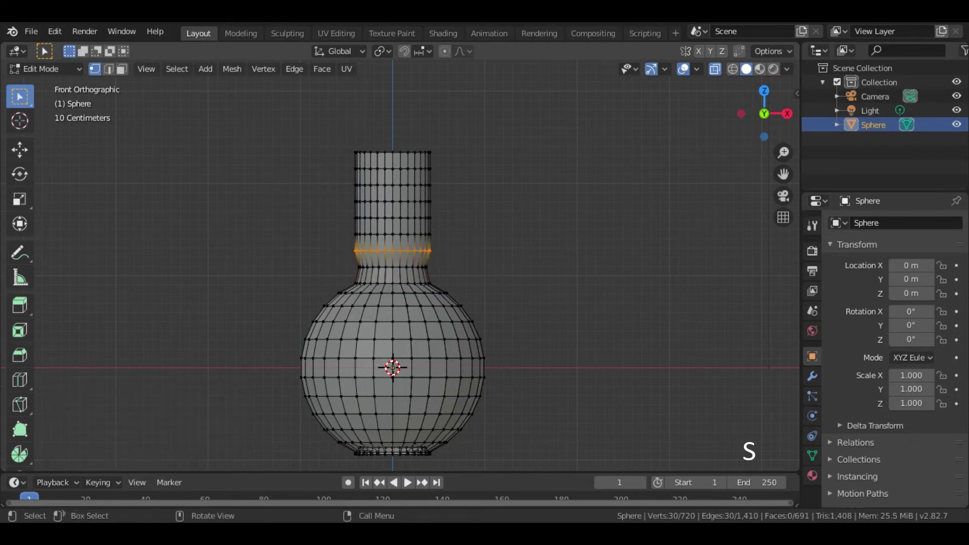
pyautogui.press('s')
pyautogui.click(540, 258)
pyautogui.moveTo(343, 227); pyautogui.dragTo(532, 238)
pyautogui.press('s')
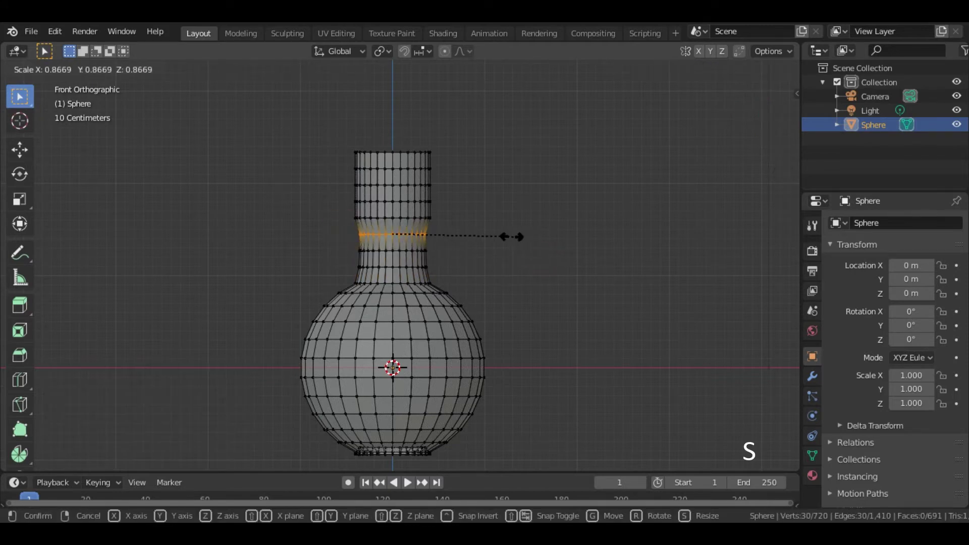
pyautogui.click(508, 236)
pyautogui.moveTo(340, 210); pyautogui.dragTo(532, 214)
pyautogui.press('s')
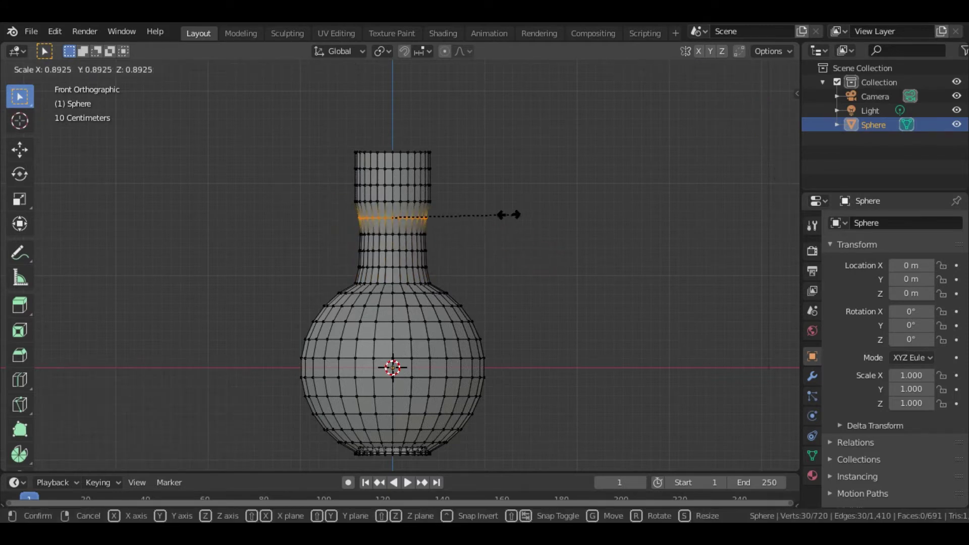
pyautogui.click(509, 214)
pyautogui.moveTo(345, 195); pyautogui.dragTo(474, 207)
pyautogui.press('s')
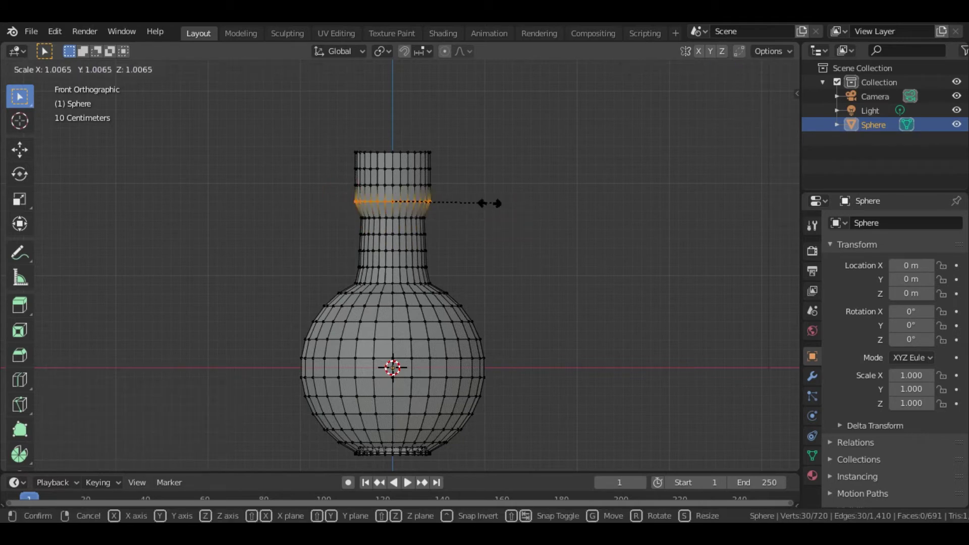
pyautogui.click(479, 199)
# Rescale the two upper neck rings and flare the top rim ring outward.
pyautogui.moveTo(350, 191); pyautogui.dragTo(483, 177)
pyautogui.press('s')
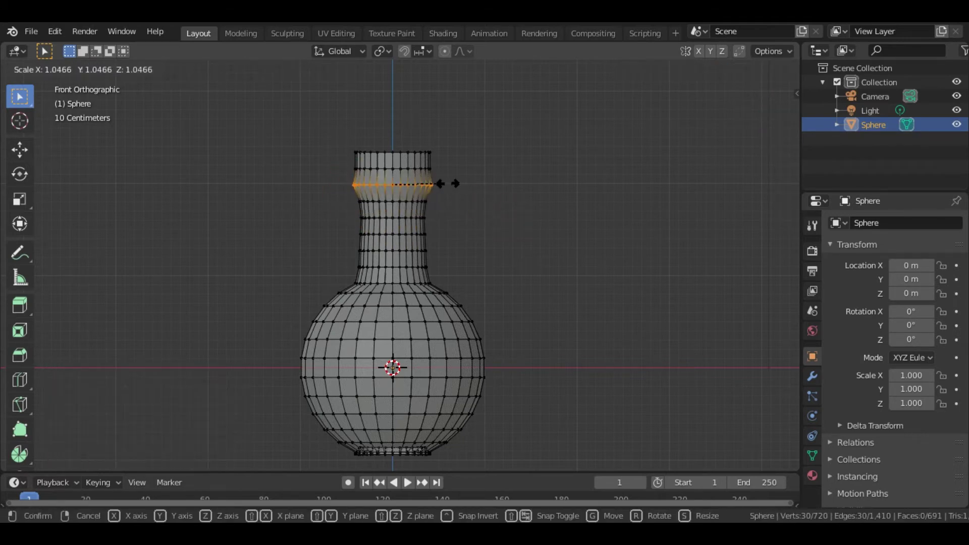
pyautogui.click(450, 182)
pyautogui.moveTo(349, 162); pyautogui.dragTo(447, 175)
pyautogui.press('s')
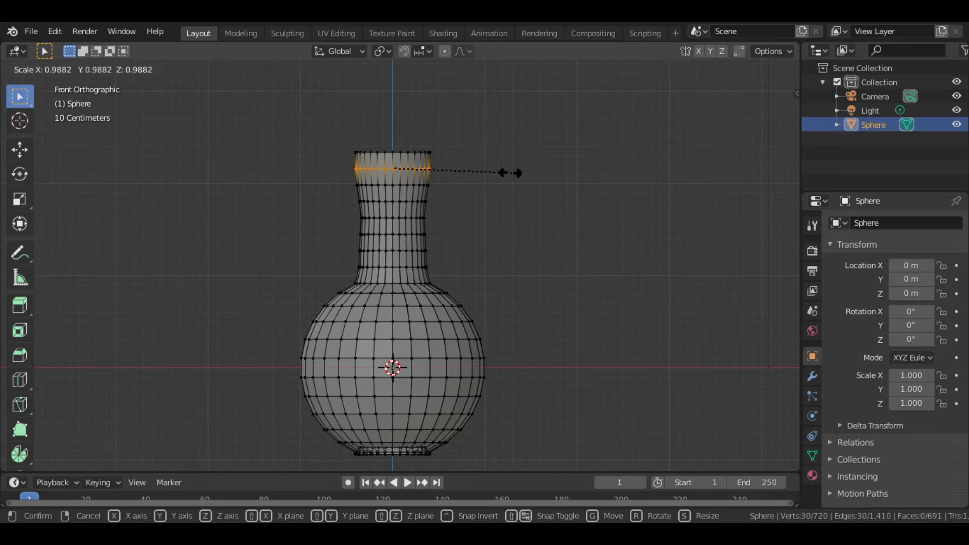
pyautogui.click(512, 171)
pyautogui.moveTo(346, 148); pyautogui.dragTo(467, 157)
pyautogui.press('s')
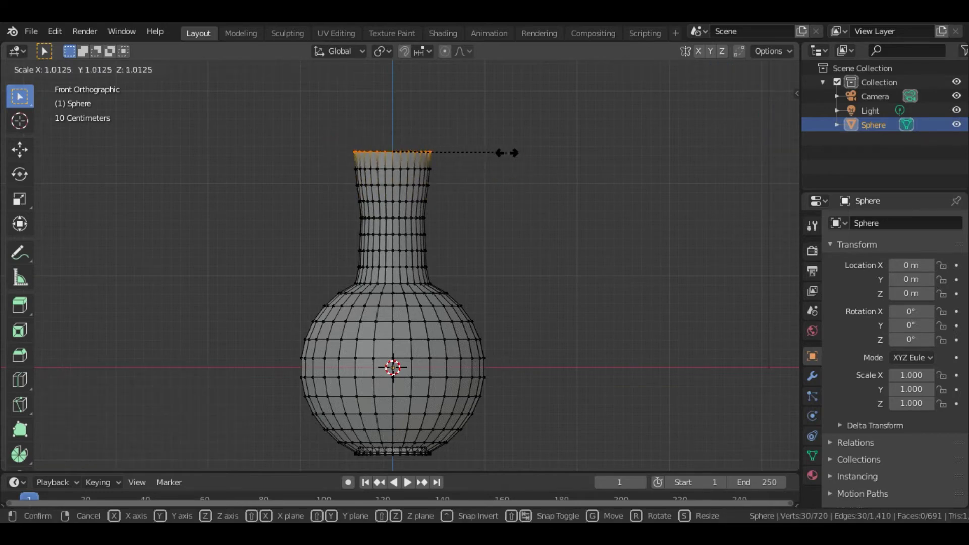
pyautogui.press('s')
pyautogui.click(519, 151)
# Rescale the four rings below the rim, working back down the neck.
pyautogui.moveTo(348, 187); pyautogui.dragTo(435, 188)
pyautogui.press('s')
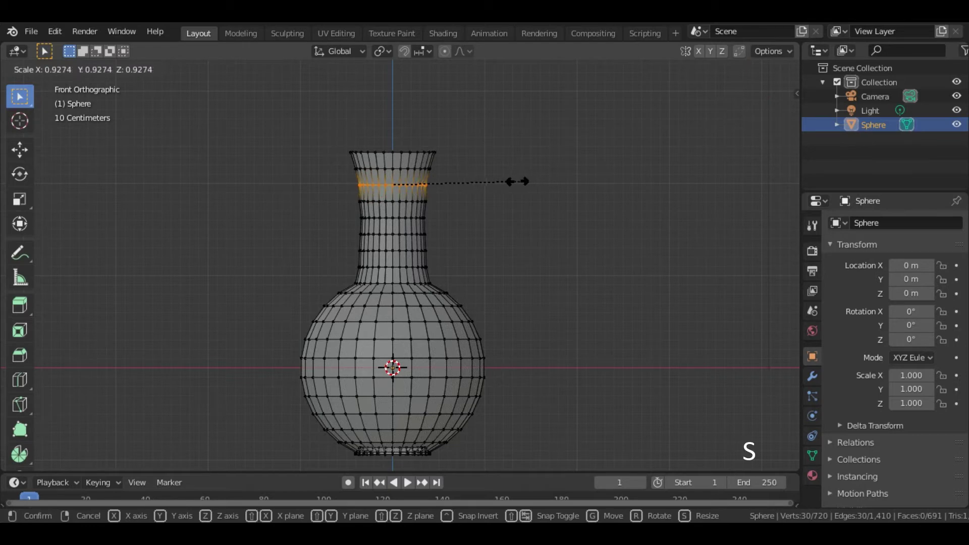
pyautogui.click(516, 182)
pyautogui.moveTo(351, 207); pyautogui.dragTo(606, 199)
pyautogui.press('s')
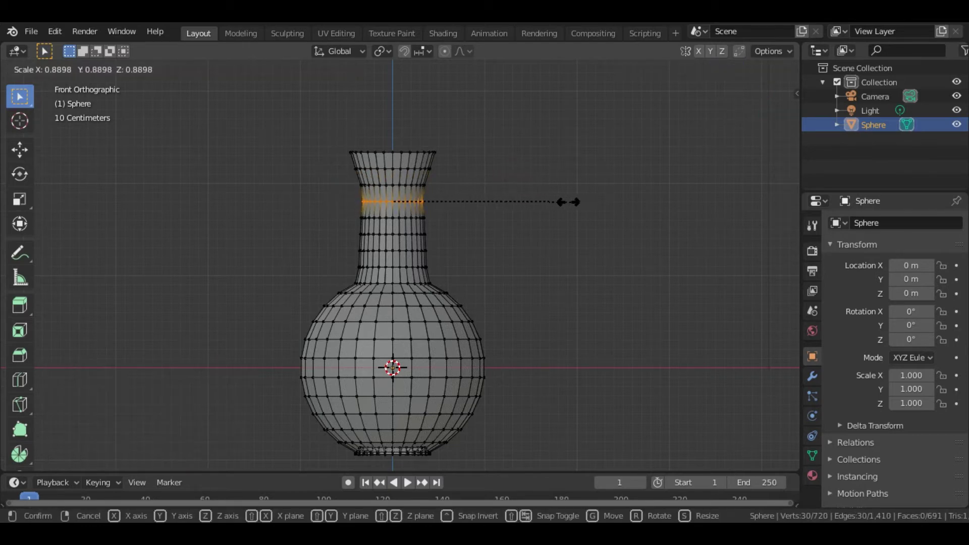
pyautogui.click(567, 201)
pyautogui.moveTo(344, 215); pyautogui.dragTo(434, 229)
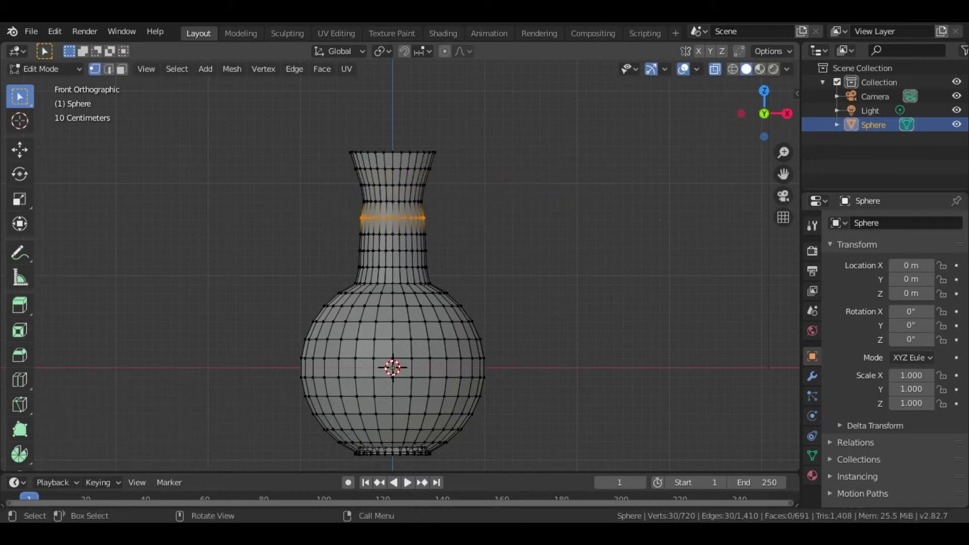
pyautogui.press('s')
pyautogui.click(487, 218)
pyautogui.moveTo(361, 228); pyautogui.dragTo(445, 239)
pyautogui.press('s')
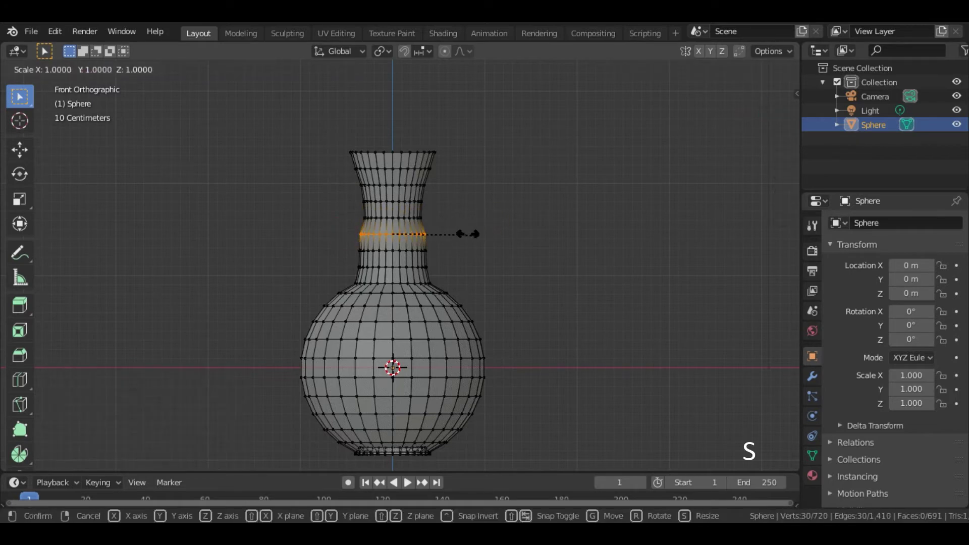
pyautogui.click(430, 250)
# Rescale the lowest two neck rings, the last to 0.978, and select the neck-join ring.
pyautogui.keyDown('alt'); pyautogui.click(432, 256); pyautogui.keyUp('alt')
pyautogui.press('s')
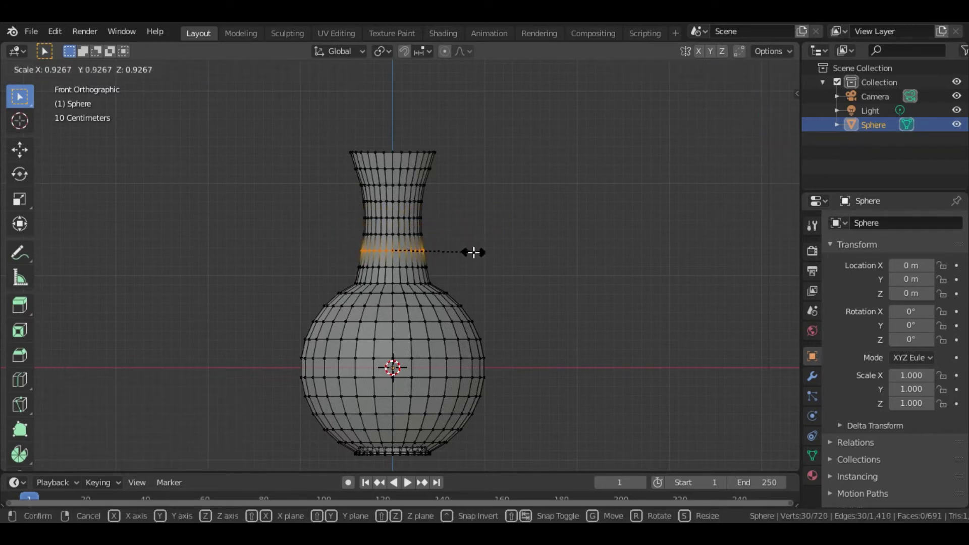
pyautogui.click(472, 253)
pyautogui.keyDown('alt'); pyautogui.click(444, 272); pyautogui.keyUp('alt')
pyautogui.press('s')
pyautogui.click(517, 270)
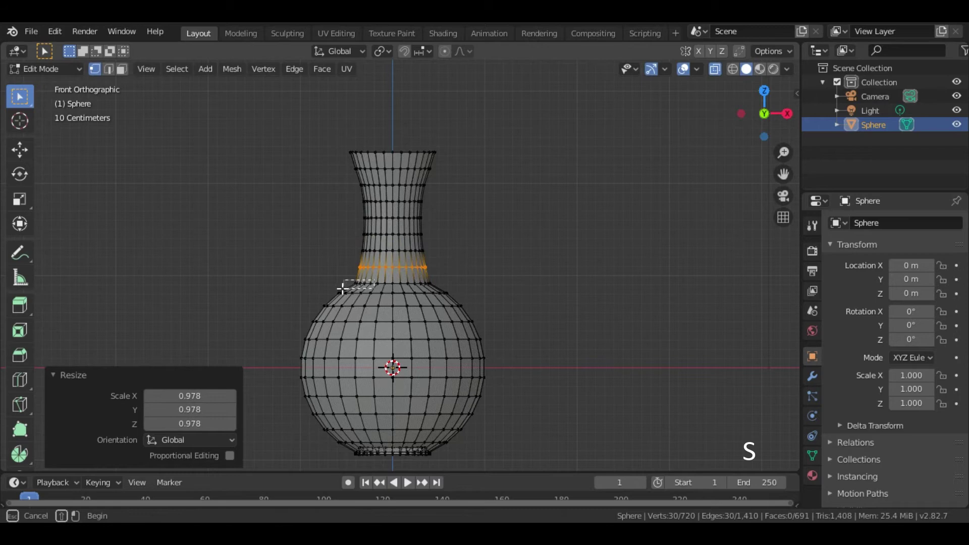
pyautogui.click(343, 285)
pyautogui.keyDown('alt'); pyautogui.click(467, 282); pyautogui.keyUp('alt')
# Widen the neck-join ring, then lower the vase's lower body 0.484 m along Z.
pyautogui.press('s')
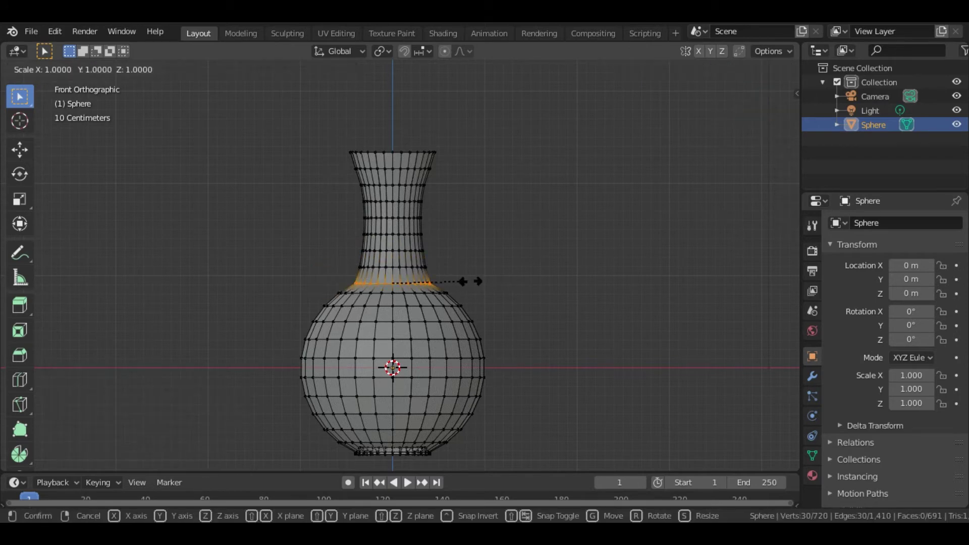
pyautogui.click(471, 281)
pyautogui.moveTo(291, 388); pyautogui.dragTo(554, 480)
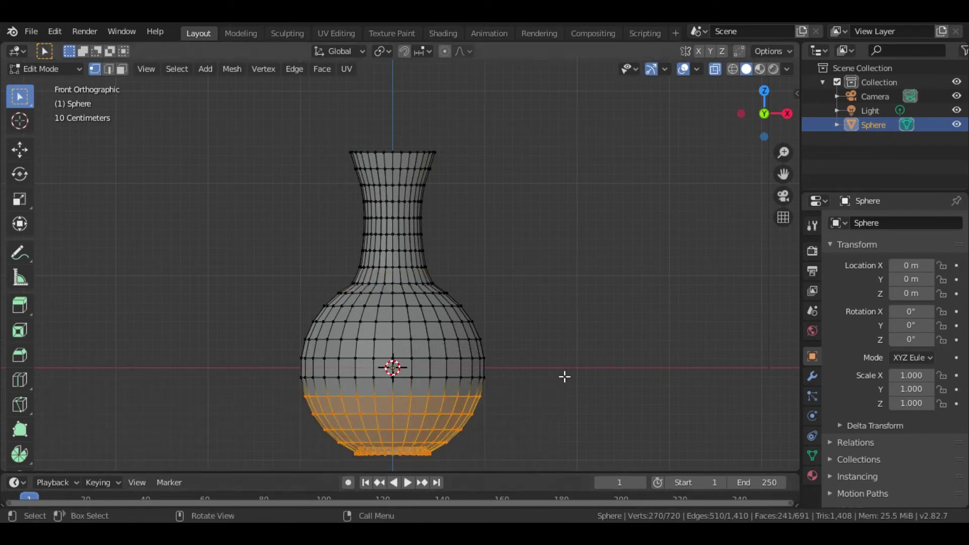
pyautogui.keyDown('shift'); pyautogui.scroll(-5, 566, 301); pyautogui.keyUp('shift')
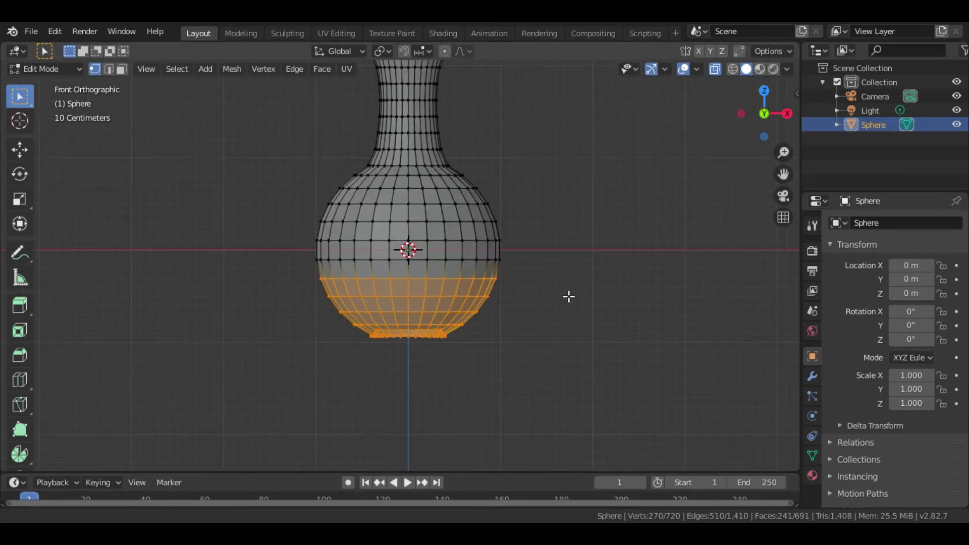
pyautogui.keyDown('shift'); pyautogui.scroll(-1, 569, 296); pyautogui.keyUp('shift')
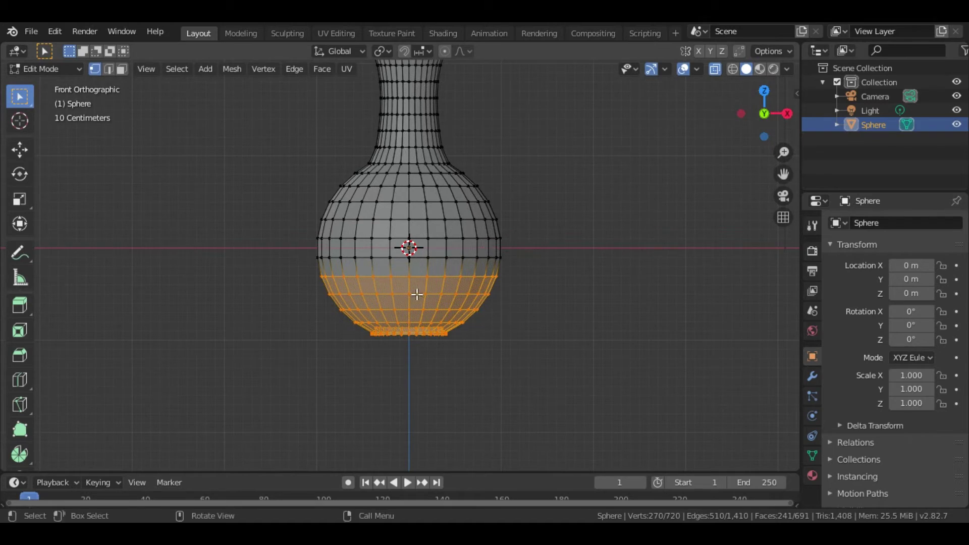
pyautogui.press('g')
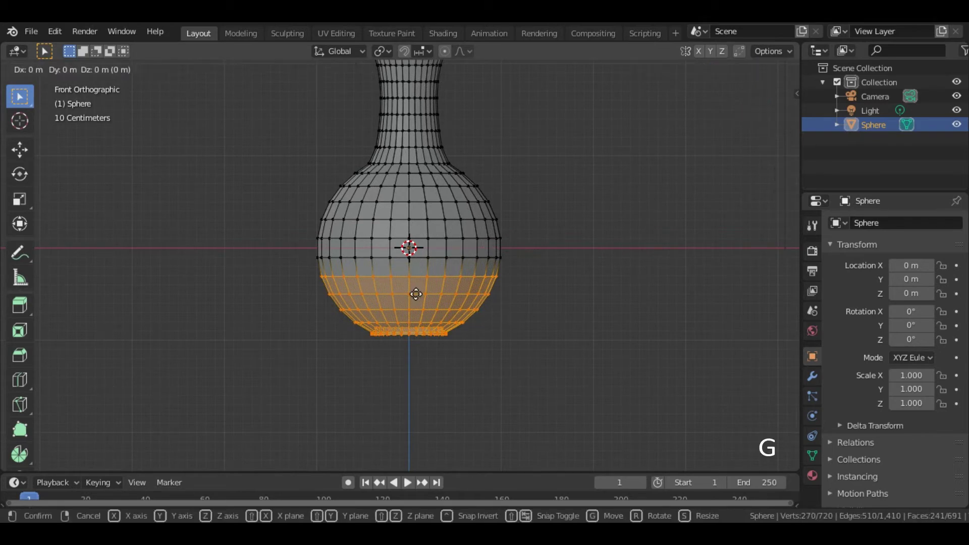
pyautogui.press('z')
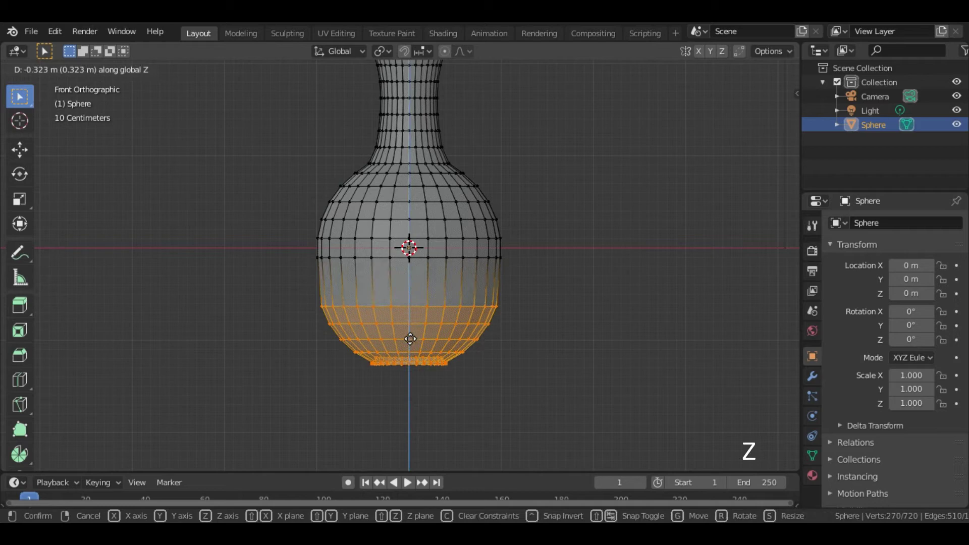
pyautogui.click(410, 339)
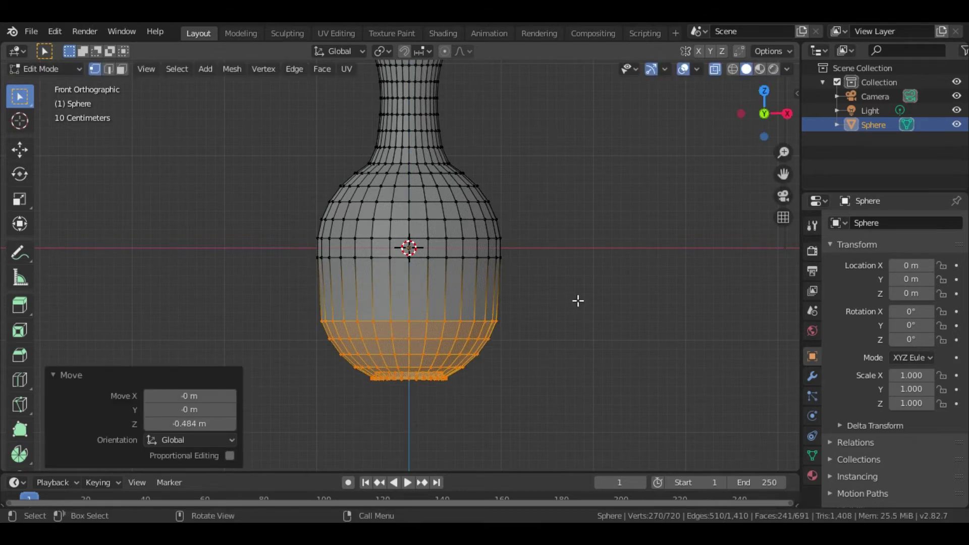
# Taper the lower body's bottom rings to 0.795 scale.
pyautogui.press('s')
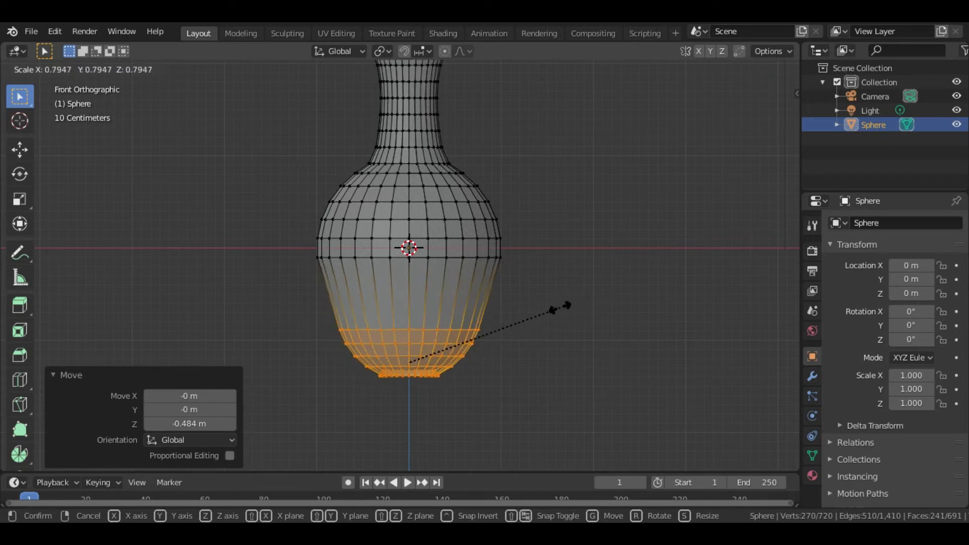
pyautogui.click(559, 308)
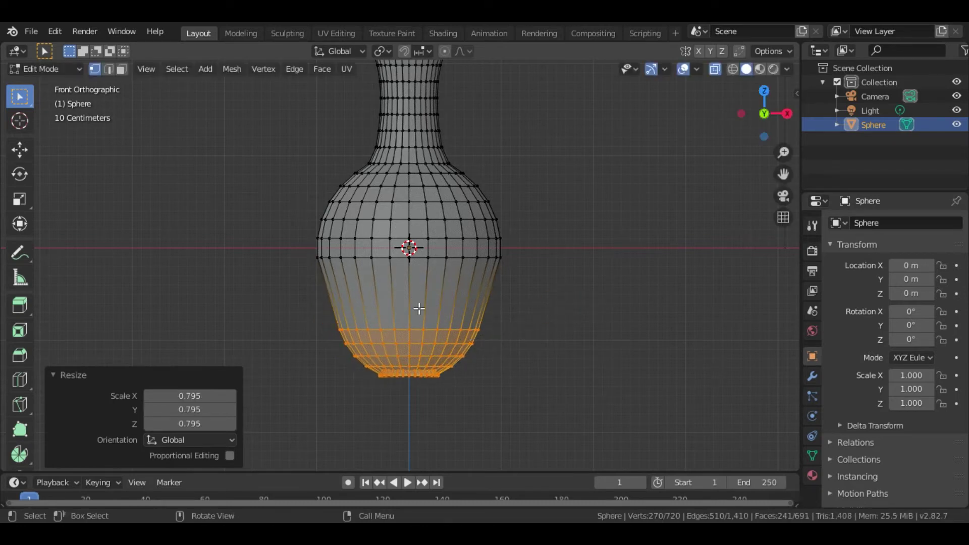
pyautogui.hotkey('ctrl', 'r')
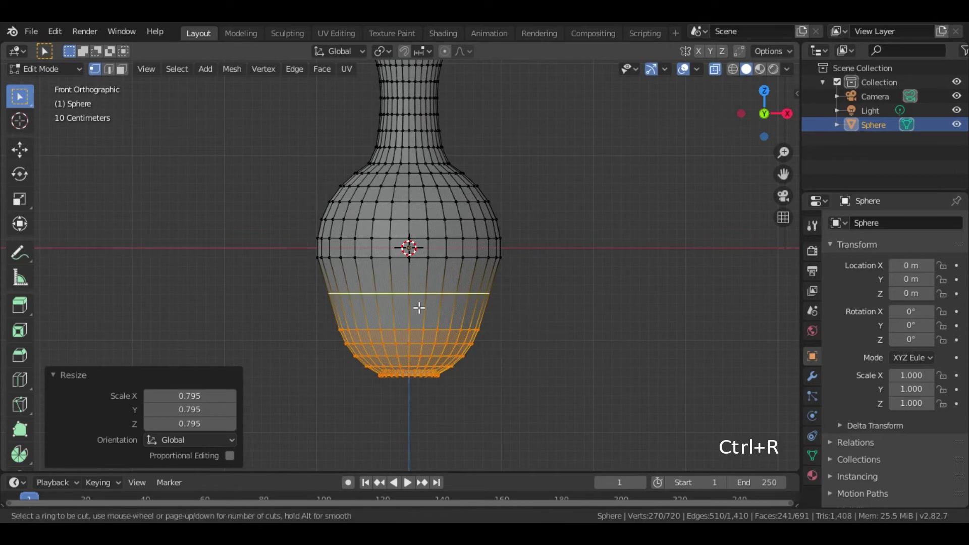
# Add four centred loop cuts across the vase's lower body and select the shoulder loop.
pyautogui.scroll(3, 419, 308)
pyautogui.click(419, 308)
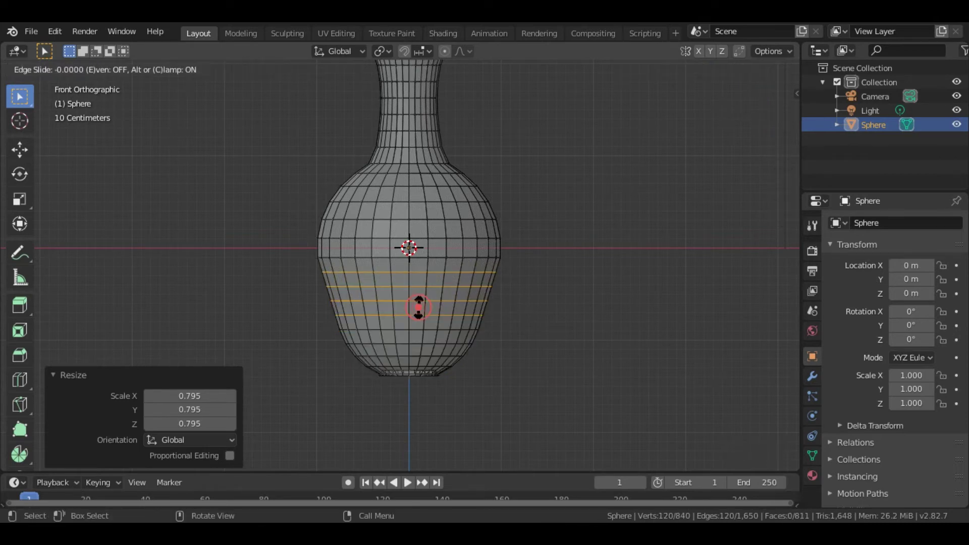
pyautogui.rightClick(419, 307)
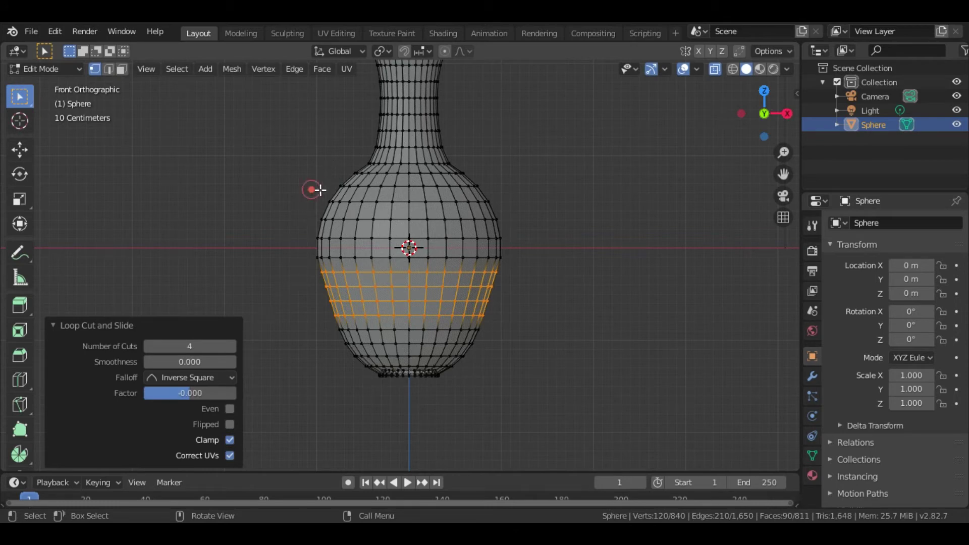
pyautogui.moveTo(312, 190); pyautogui.dragTo(523, 211)
# Scale the shoulder edge loop out to 1.134 and widen the loop above it.
pyautogui.moveTo(418, 206); pyautogui.dragTo(421, 204)
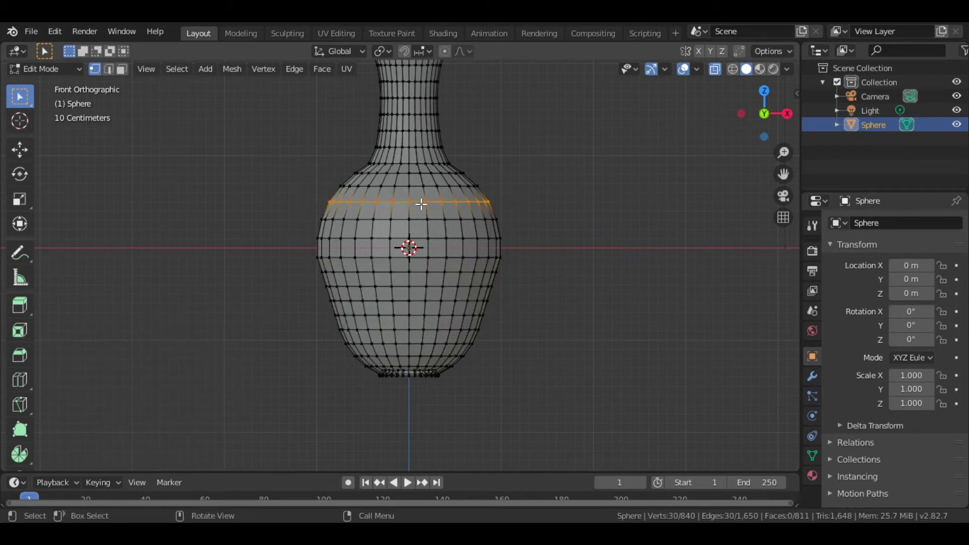
pyautogui.press('s')
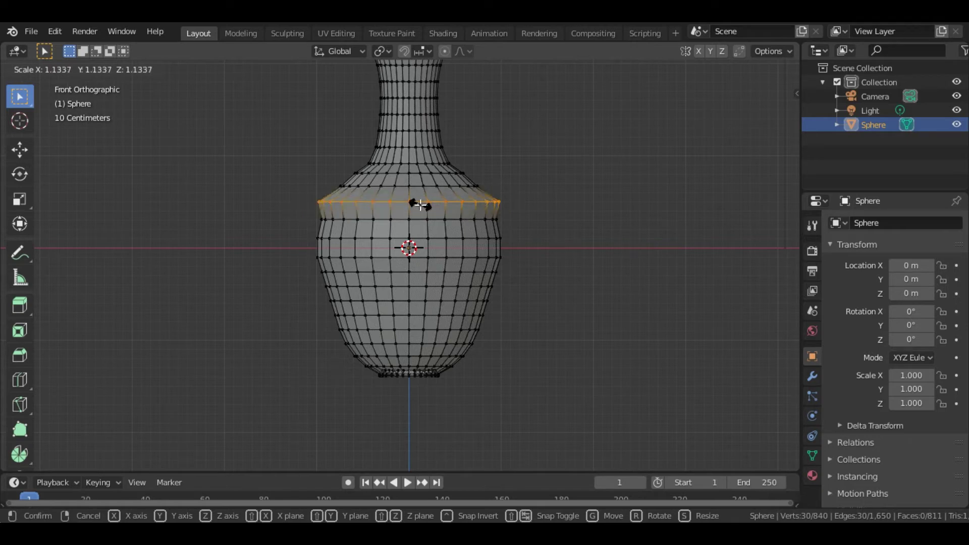
pyautogui.click(411, 196)
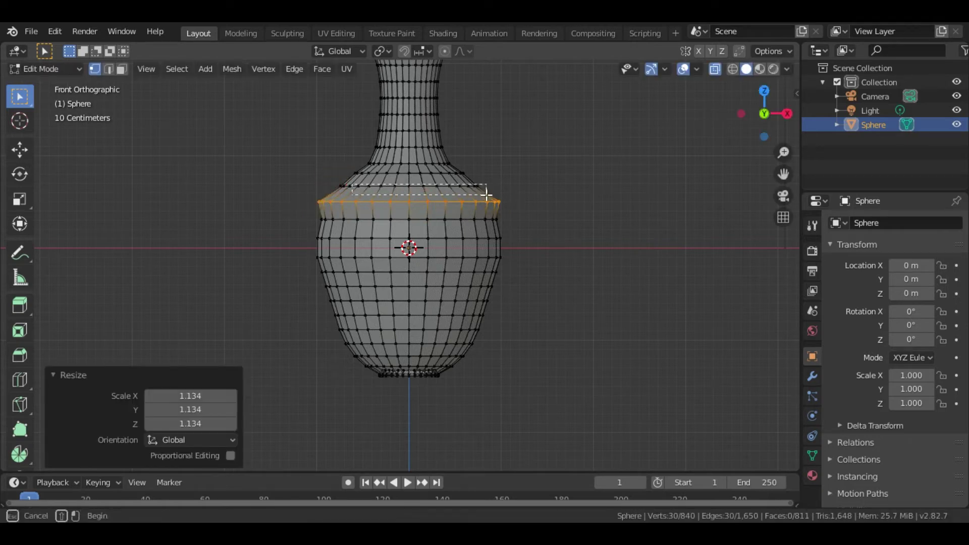
pyautogui.moveTo(339, 184); pyautogui.dragTo(450, 188)
pyautogui.press('s')
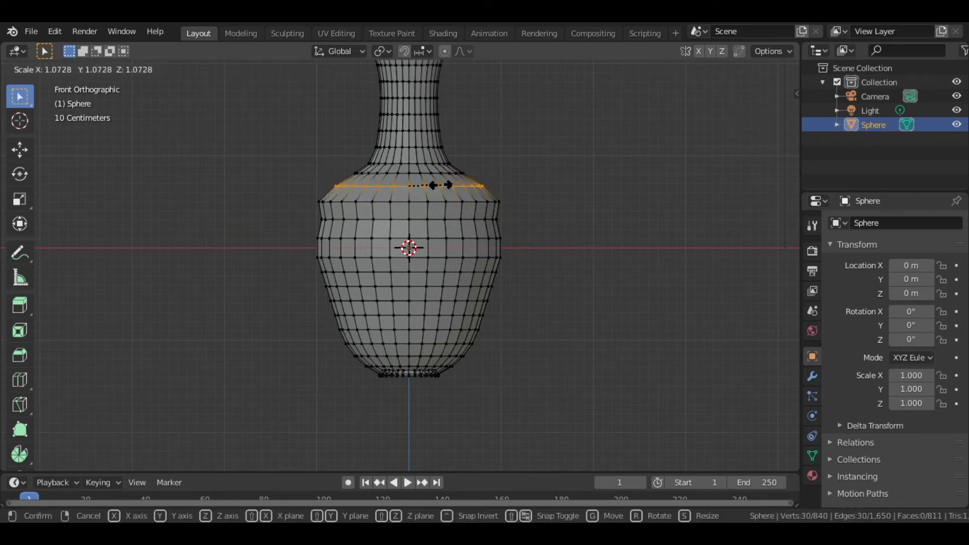
pyautogui.click(440, 185)
# Widen the next two belly loops to 1.075 and 1.034, then begin resizing the loop below.
pyautogui.keyDown('alt'); pyautogui.click(513, 221); pyautogui.keyUp('alt')
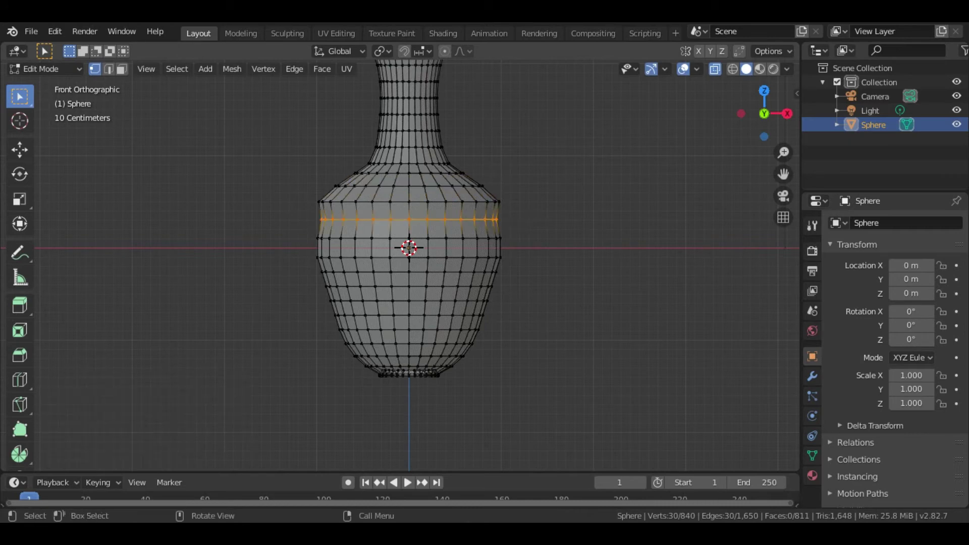
pyautogui.press('s')
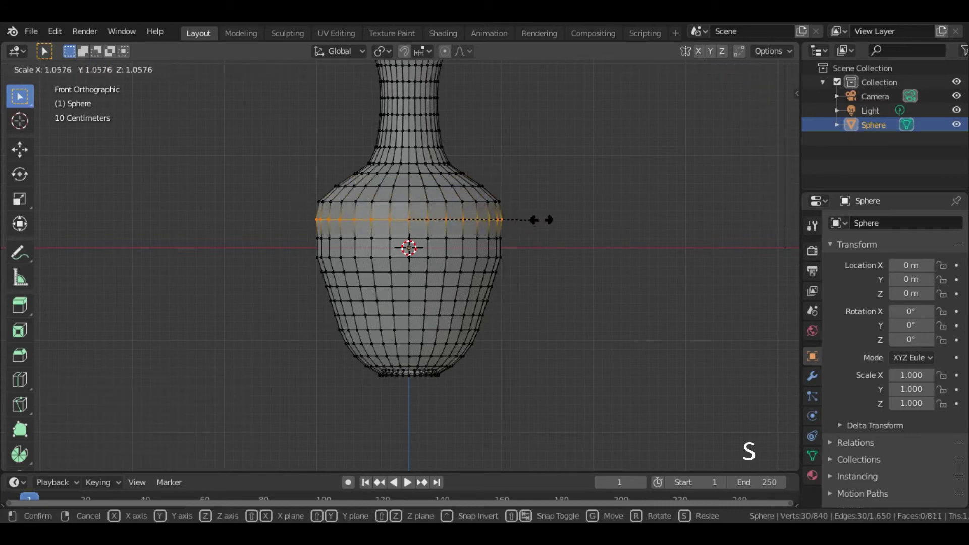
pyautogui.click(540, 220)
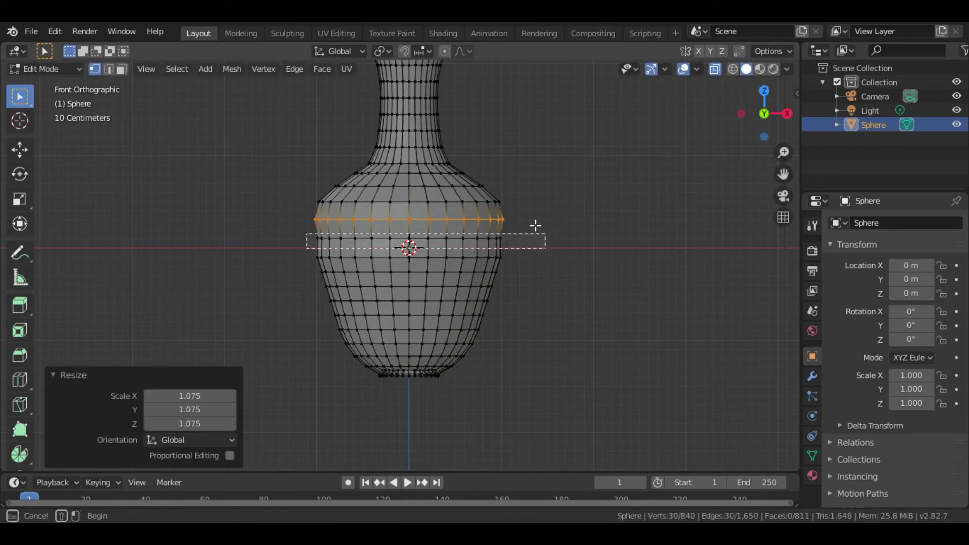
pyautogui.keyDown('alt'); pyautogui.click(501, 252); pyautogui.keyUp('alt')
pyautogui.press('s')
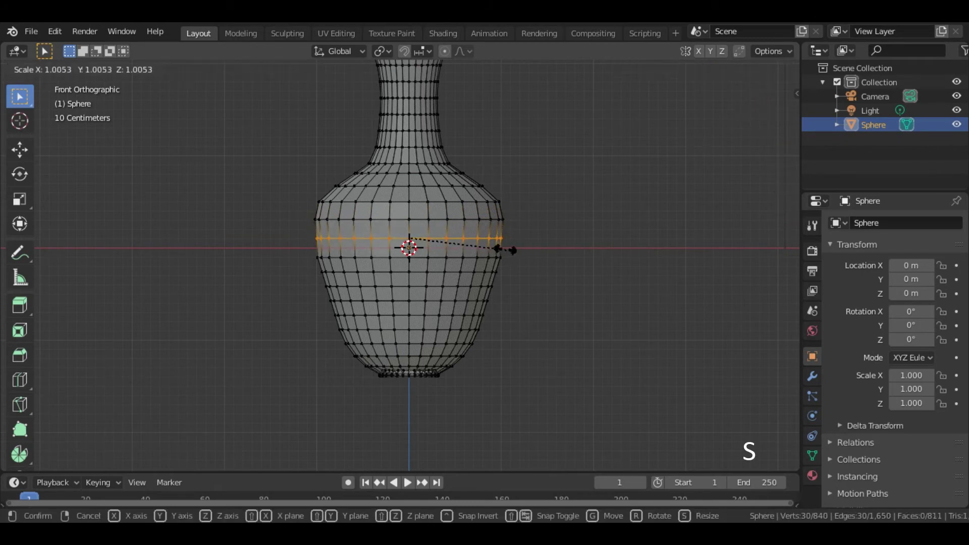
pyautogui.click(510, 250)
pyautogui.moveTo(303, 254); pyautogui.dragTo(525, 267)
pyautogui.press('s')
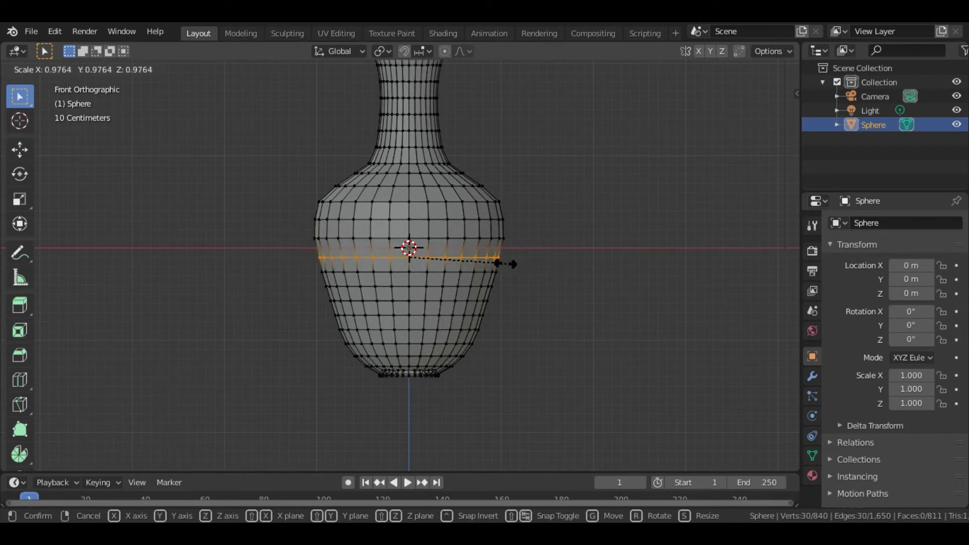
# Narrow the loops just below the belly progressively, including to 0.969 and 0.920.
pyautogui.click(512, 262)
pyautogui.moveTo(315, 267); pyautogui.dragTo(536, 275)
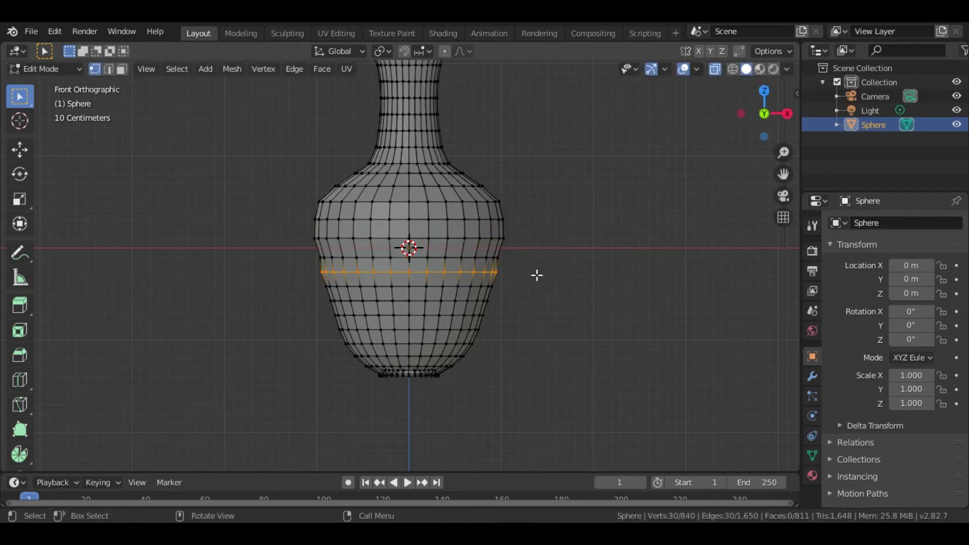
pyautogui.press('s')
pyautogui.click(634, 272)
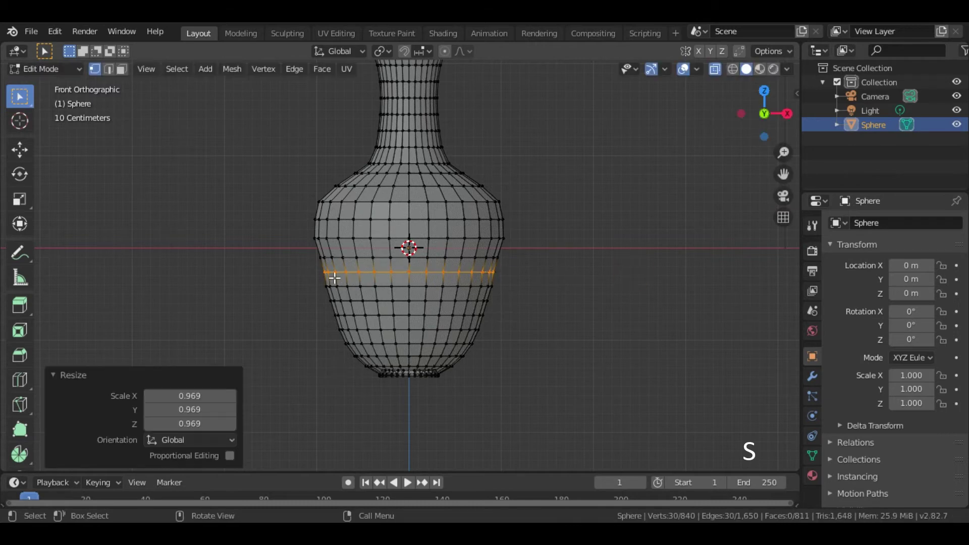
pyautogui.moveTo(320, 279); pyautogui.dragTo(621, 292)
pyautogui.press('s')
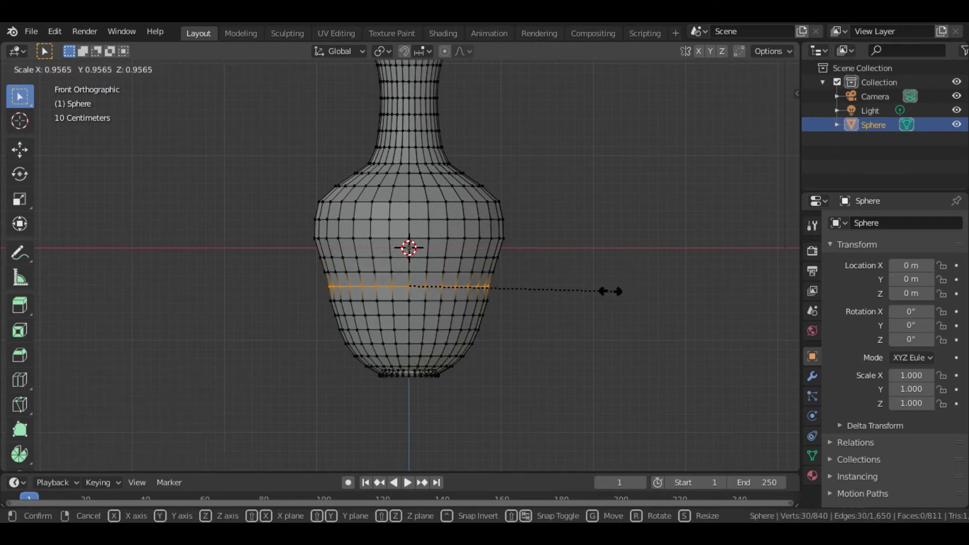
pyautogui.click(611, 292)
pyautogui.moveTo(320, 296); pyautogui.dragTo(537, 305)
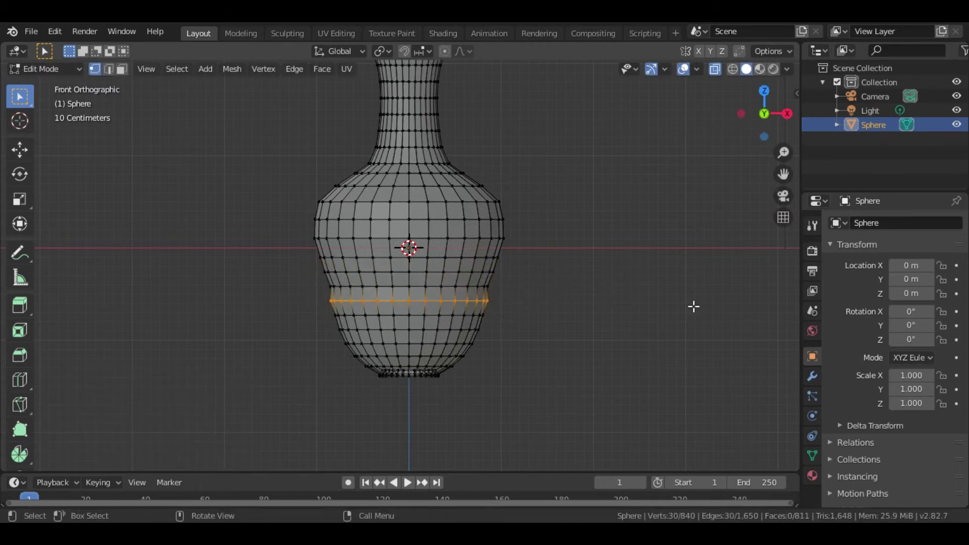
pyautogui.press('s')
pyautogui.click(671, 305)
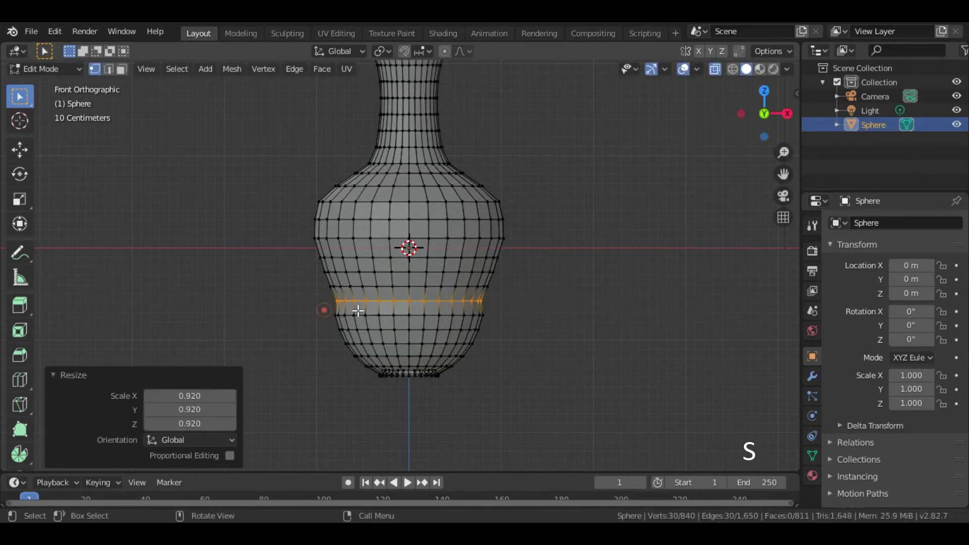
# Shrink the next four loops toward the base to 0.874, 0.811, 0.744 and 0.750.
pyautogui.moveTo(325, 311); pyautogui.dragTo(616, 322)
pyautogui.press('s')
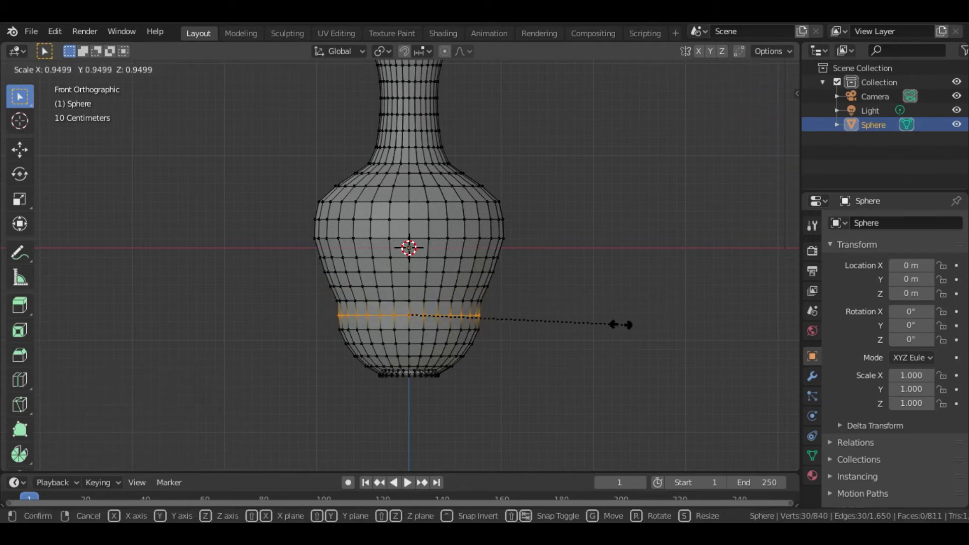
pyautogui.click(557, 325)
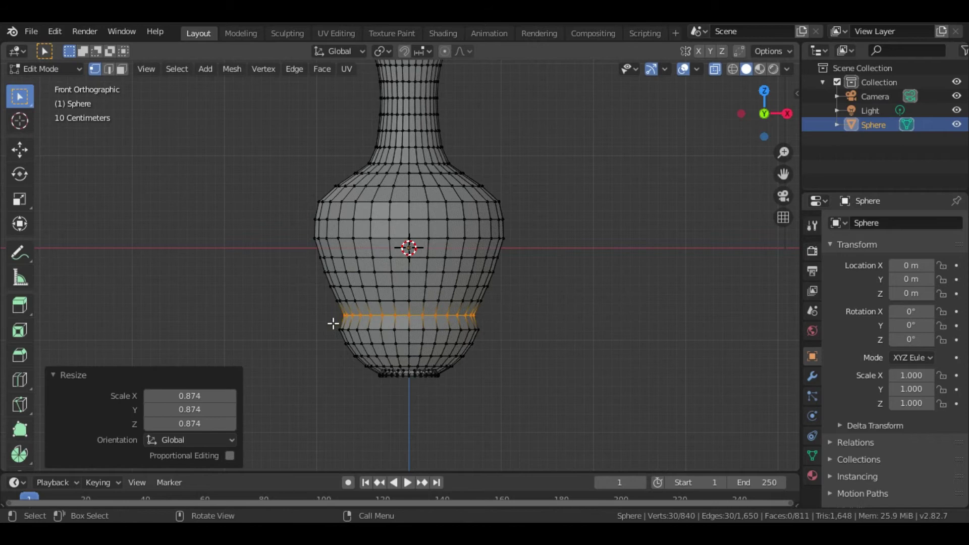
pyautogui.moveTo(331, 323); pyautogui.dragTo(504, 328)
pyautogui.press('s')
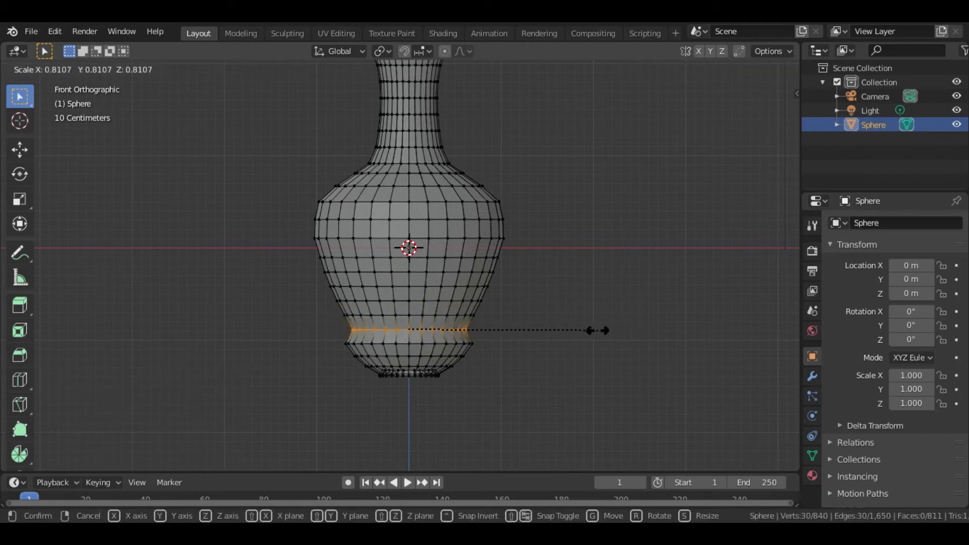
pyautogui.click(594, 330)
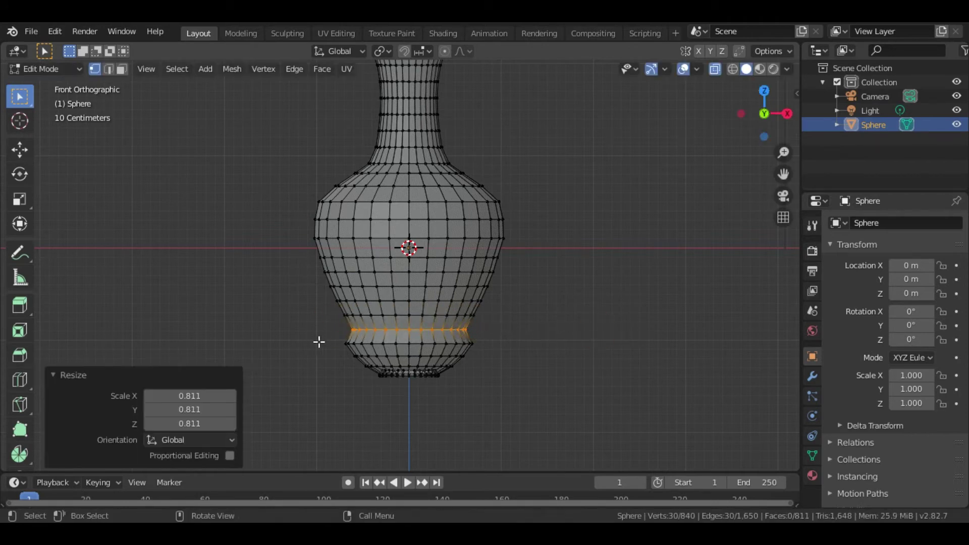
pyautogui.keyDown('alt'); pyautogui.click(494, 342); pyautogui.keyUp('alt')
pyautogui.press('s')
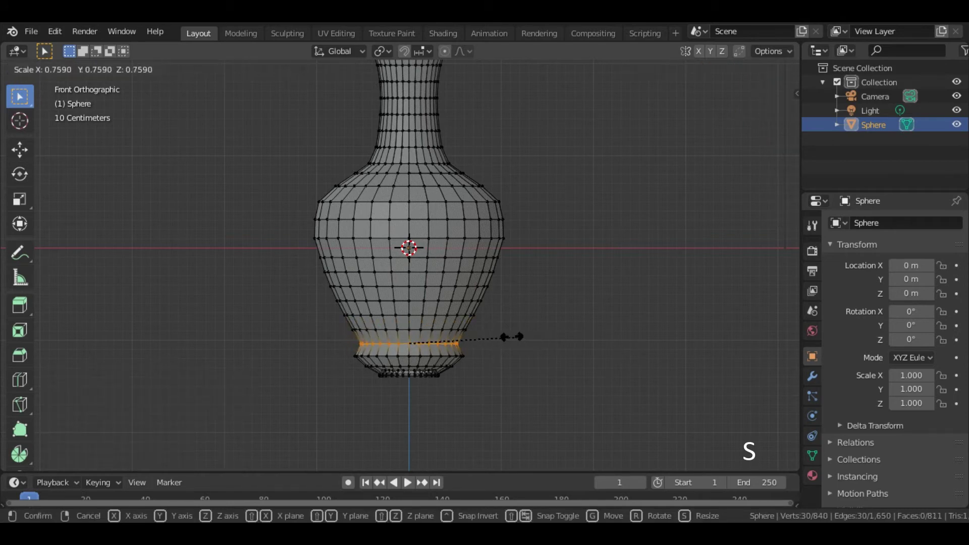
pyautogui.click(512, 335)
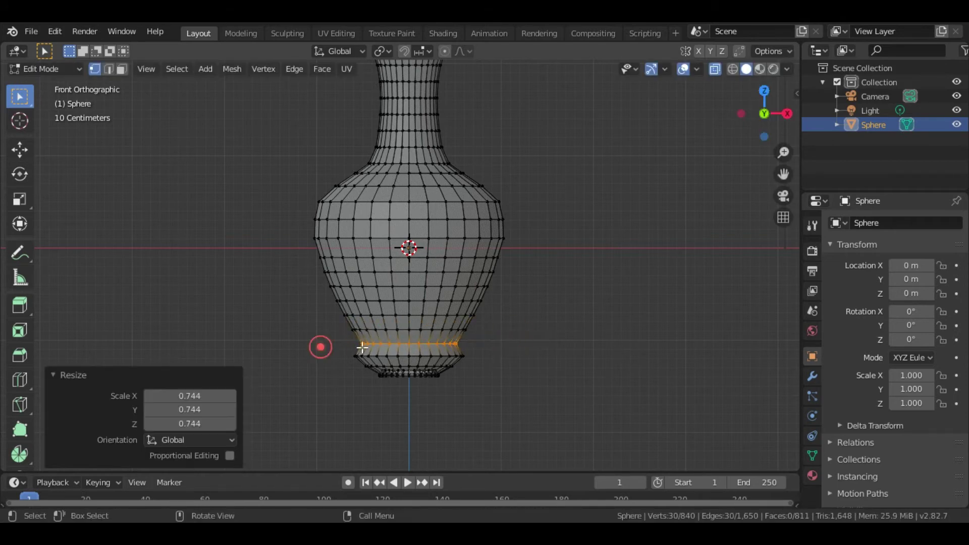
pyautogui.keyDown('alt'); pyautogui.click(577, 347); pyautogui.keyUp('alt')
pyautogui.press('s')
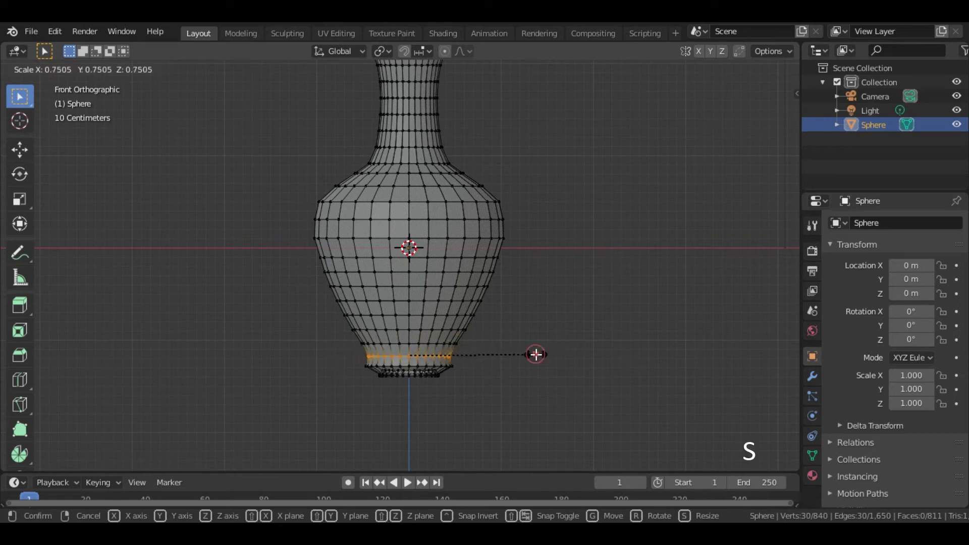
pyautogui.click(464, 408)
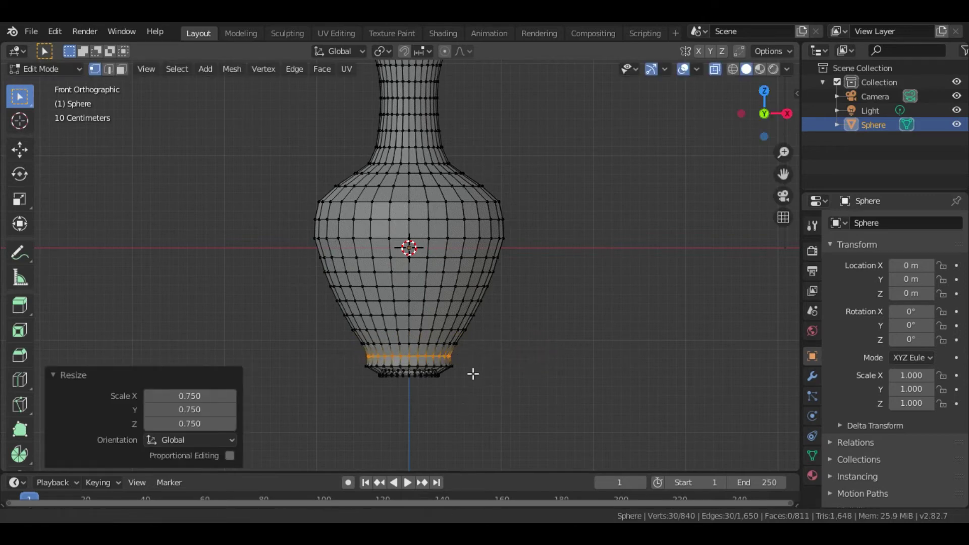
# Shrink the vase's bottom edge loop to 0.782.
pyautogui.scroll(1, 490, 332)
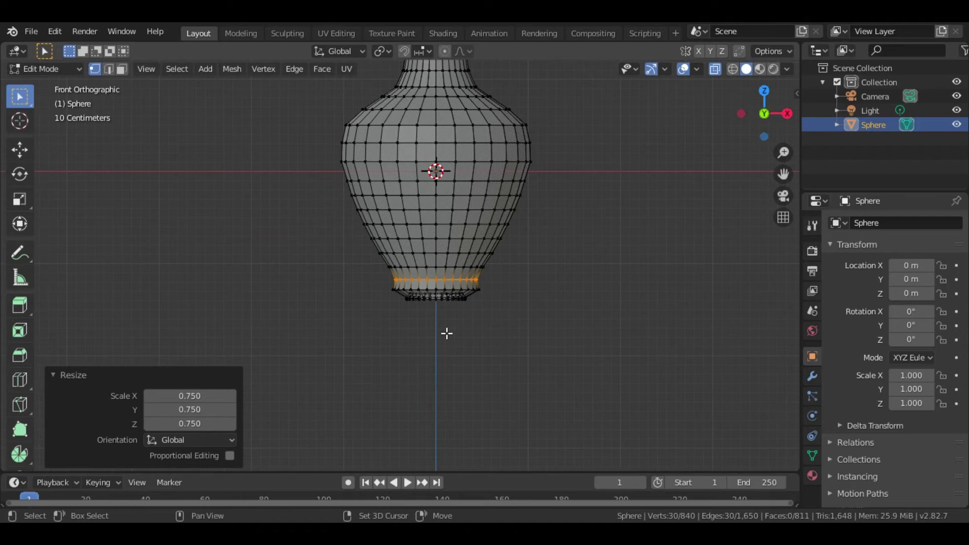
pyautogui.scroll(3, 447, 336)
pyautogui.scroll(2, 457, 388)
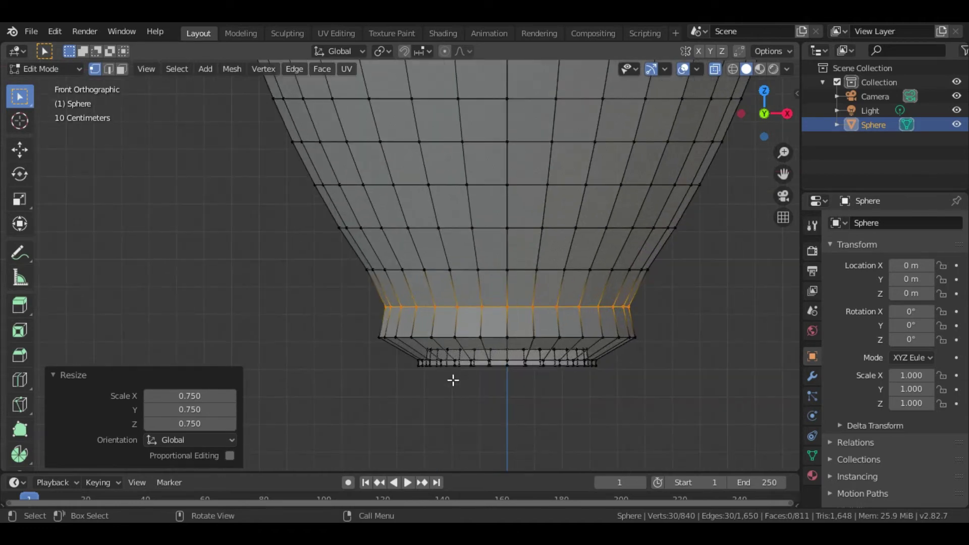
pyautogui.click(469, 339)
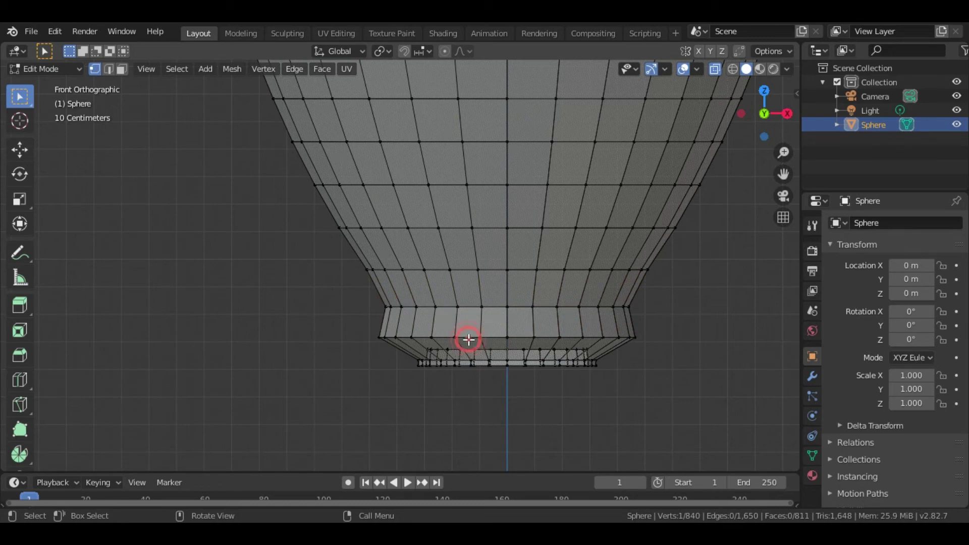
pyautogui.keyDown('alt'); pyautogui.click(469, 340); pyautogui.keyUp('alt')
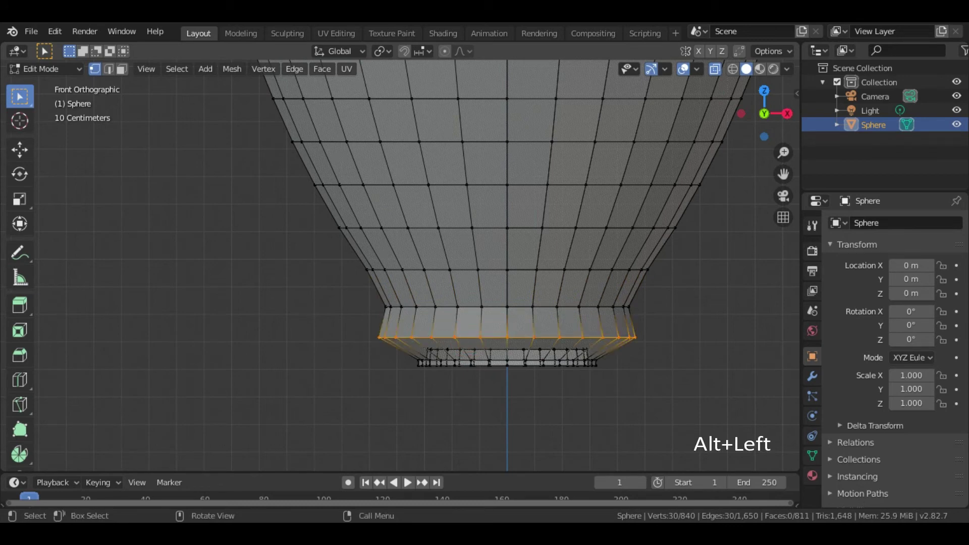
pyautogui.press('s')
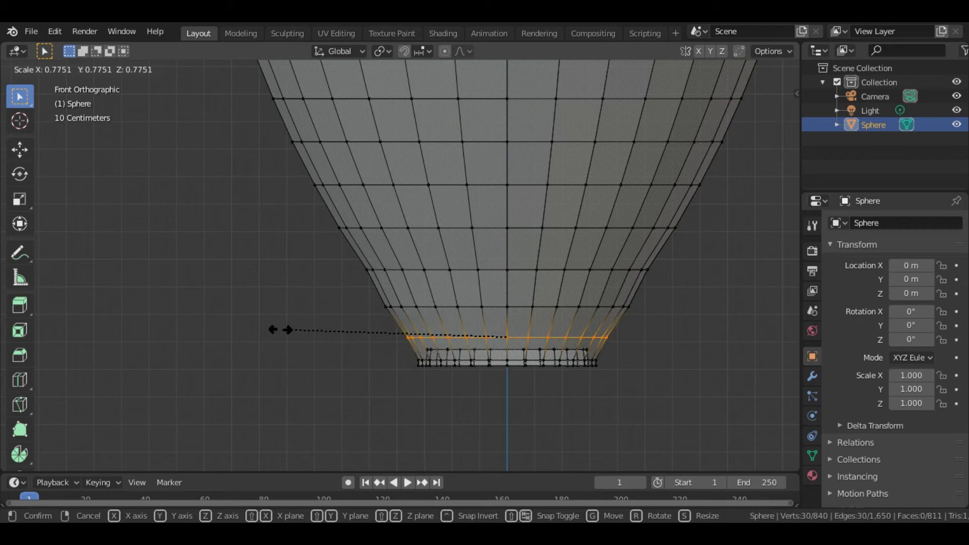
pyautogui.click(356, 262)
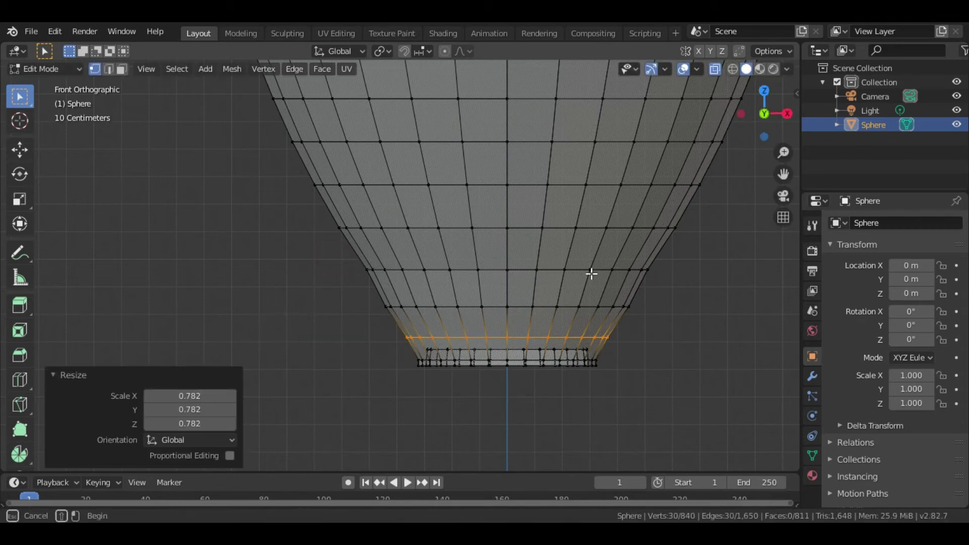
# Widen a ring higher up the vase slightly to 1.015.
pyautogui.moveTo(335, 260); pyautogui.dragTo(664, 287)
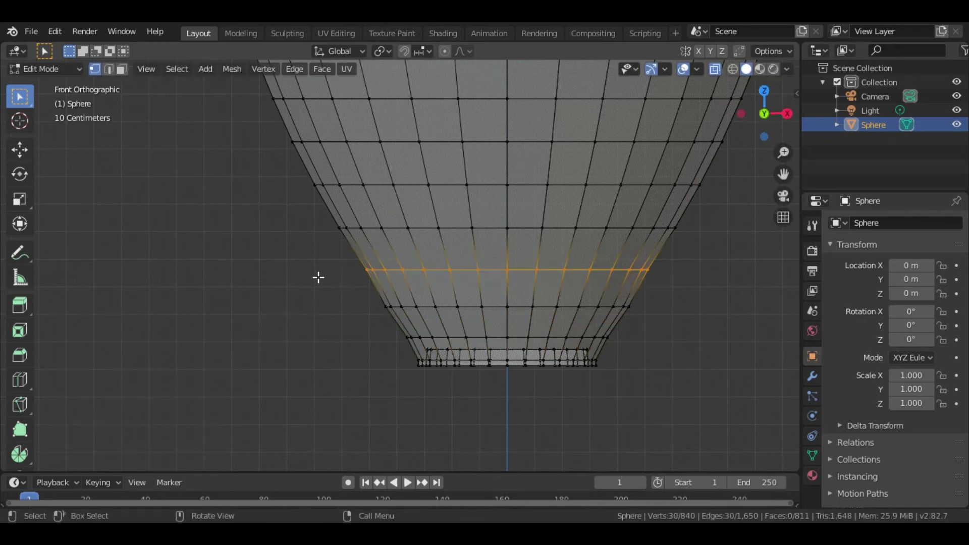
pyautogui.press('s')
pyautogui.click(321, 273)
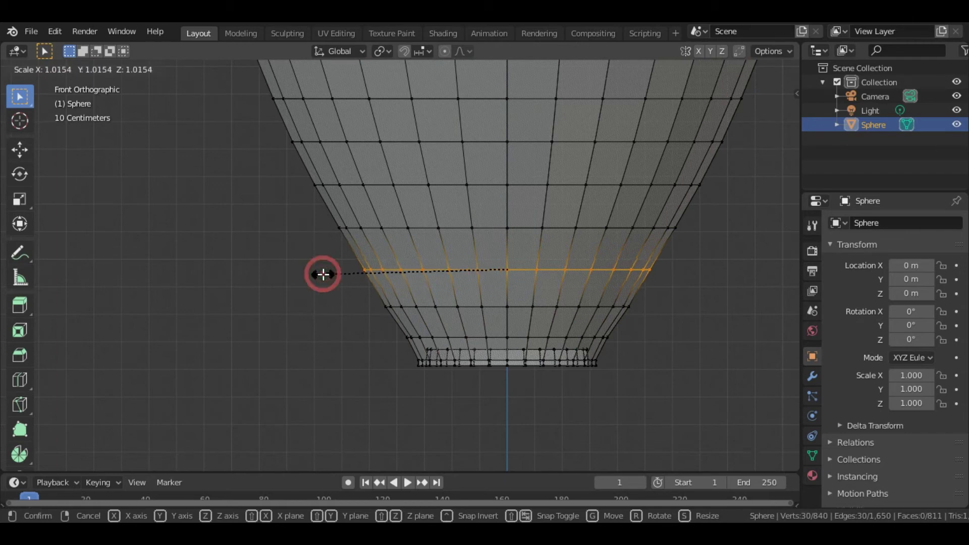
pyautogui.scroll(-1, 599, 293)
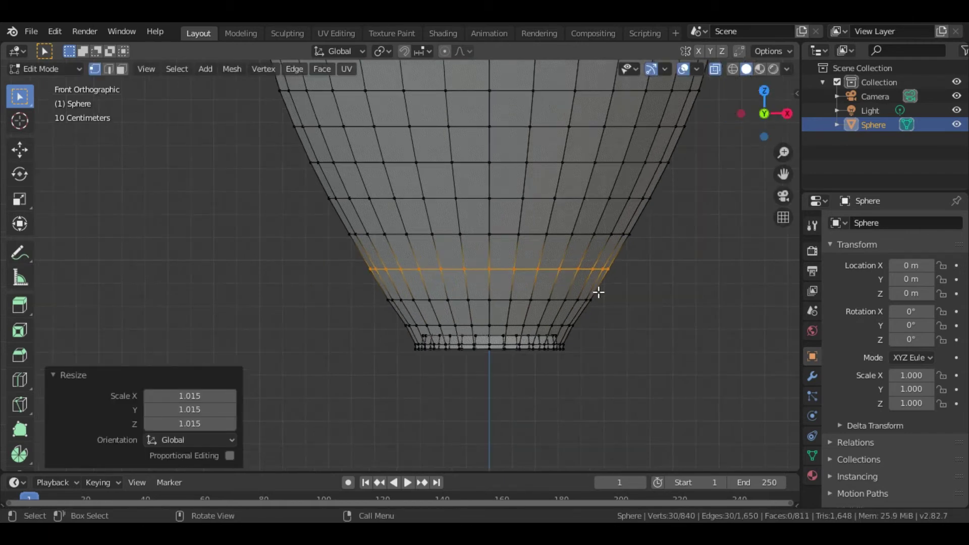
pyautogui.scroll(-2, 599, 292)
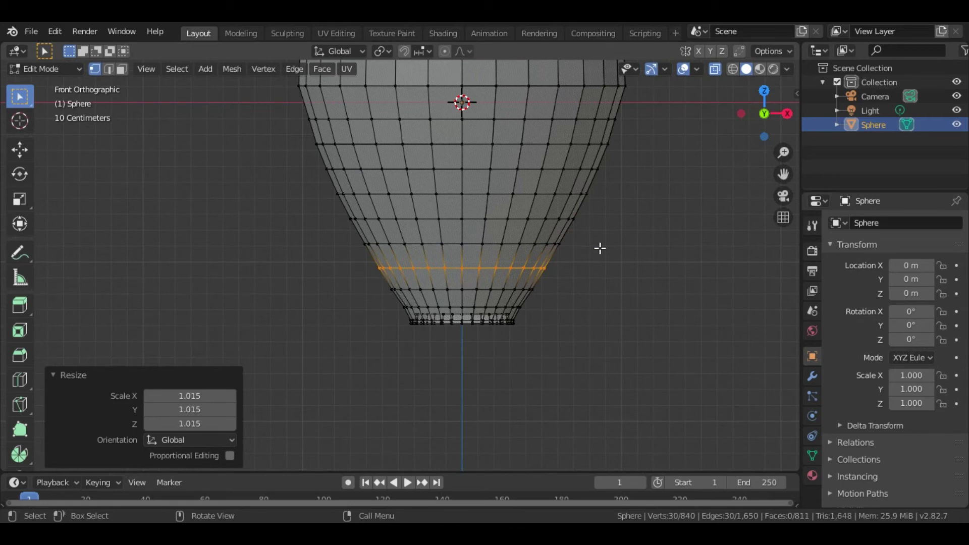
pyautogui.keyDown('shift'); pyautogui.moveTo(580, 348); pyautogui.dragTo(580, 341, button='middle'); pyautogui.keyUp('shift')
pyautogui.scroll(-3, 580, 342)
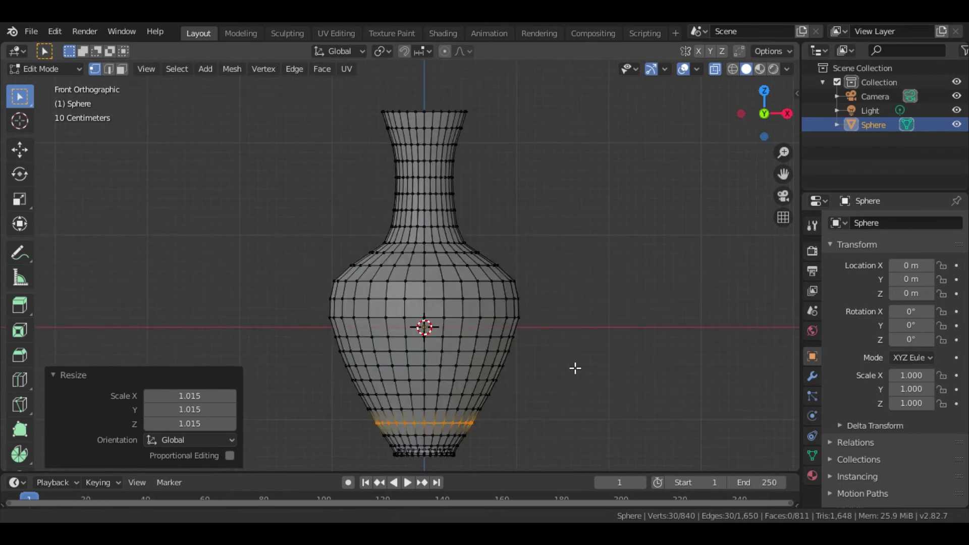
# Return to Object Mode with X-ray off and a front orthographic view.
pyautogui.press('Tab')
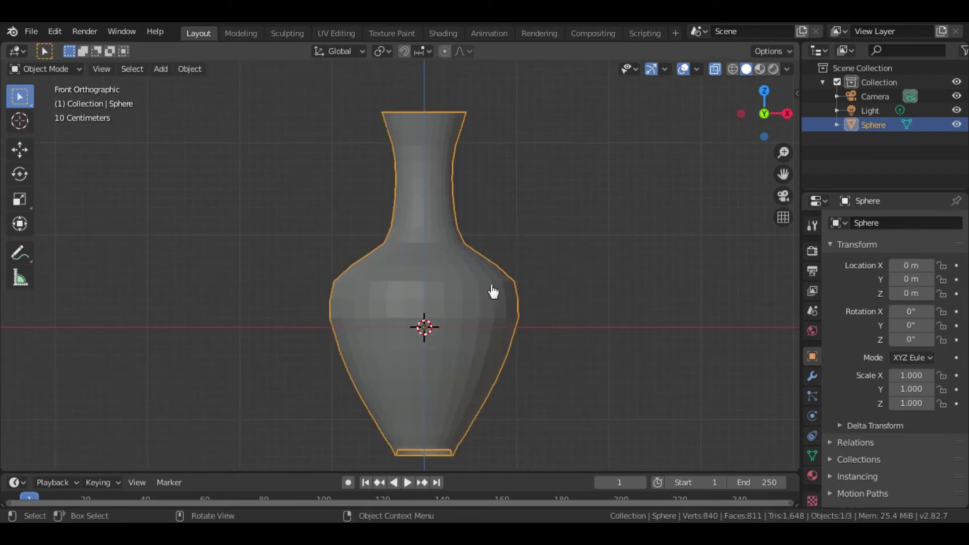
pyautogui.press('alt')
pyautogui.hotkey('alt', 'z')
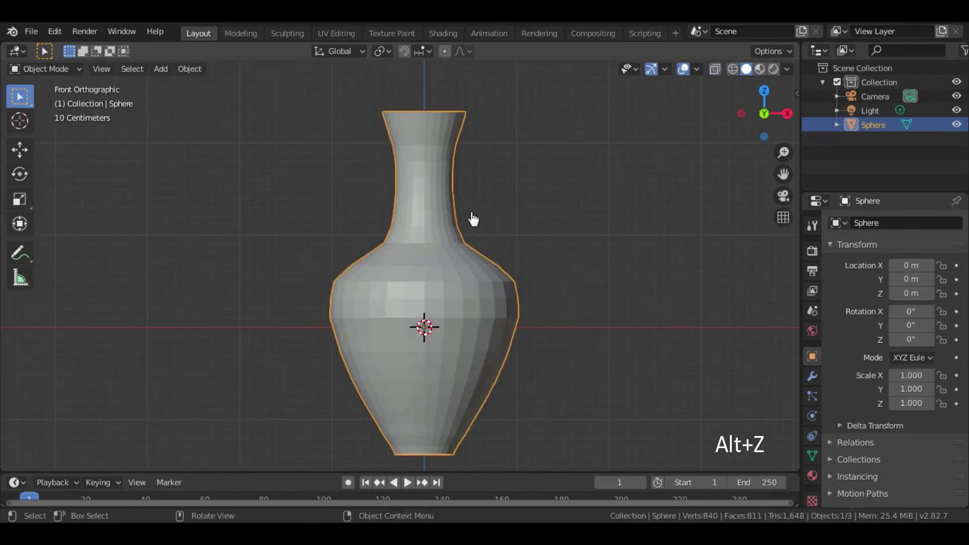
pyautogui.moveTo(480, 257); pyautogui.dragTo(474, 225, button='middle')
pyautogui.scroll(-2, 474, 225)
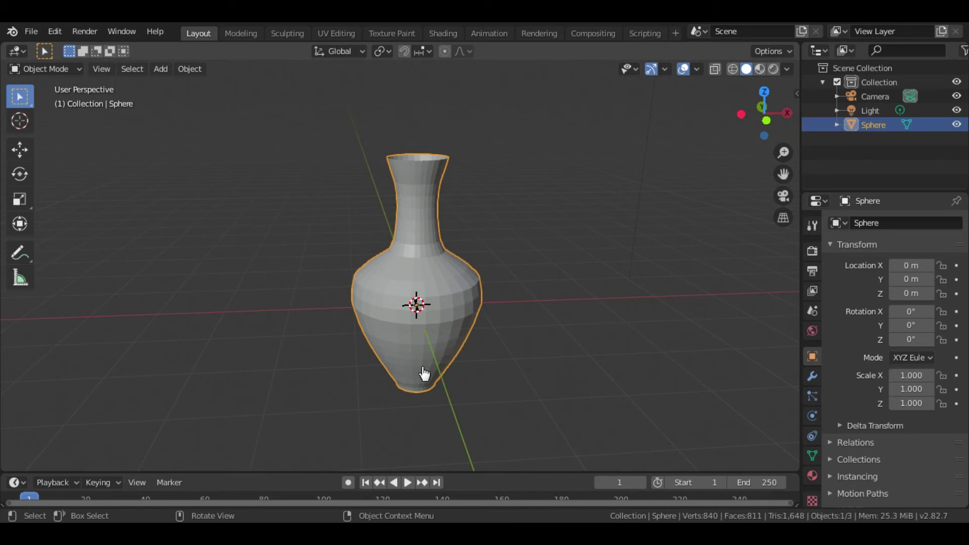
pyautogui.press('KP_5')
pyautogui.press('KP_1')
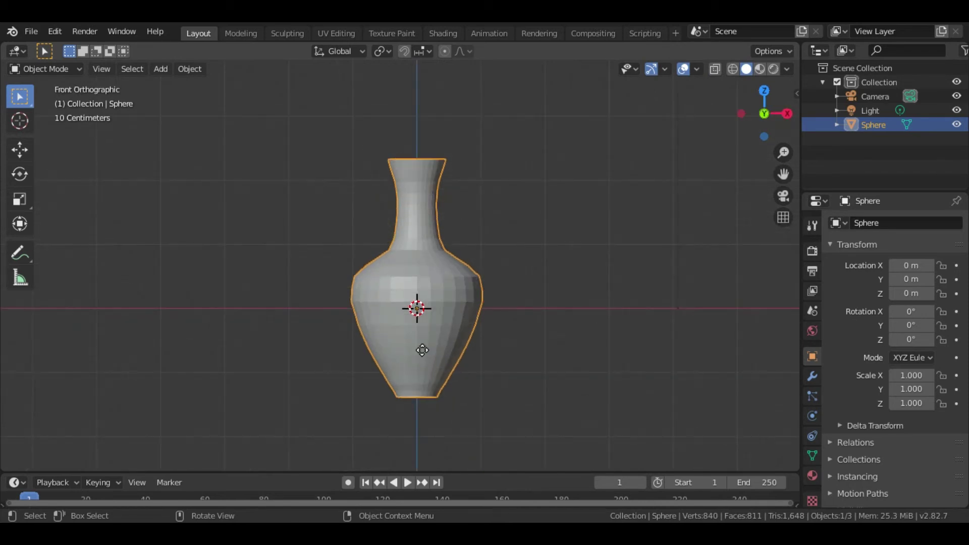
# Raise the vase 1.4 m onto the grid and apply all its transforms.
pyautogui.press('g')
pyautogui.press('z')
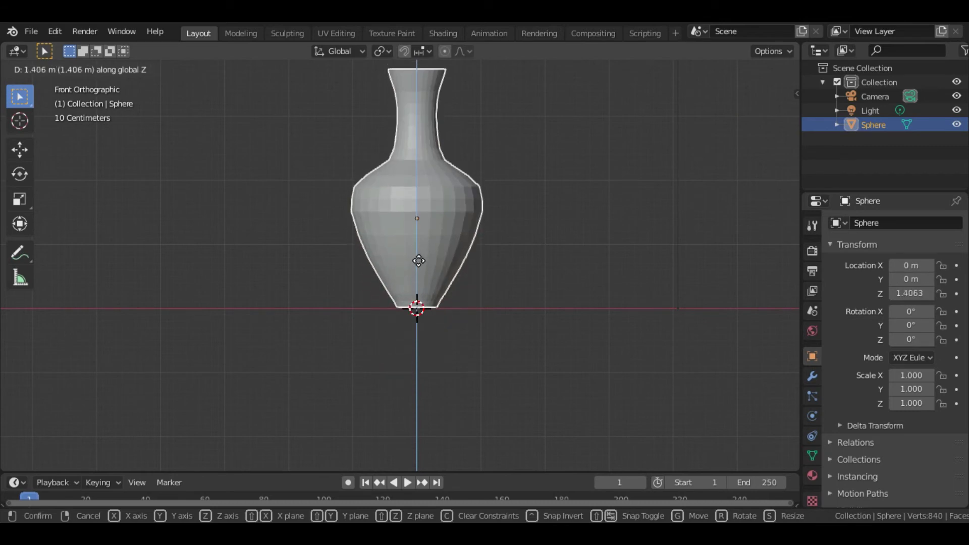
pyautogui.click(419, 262)
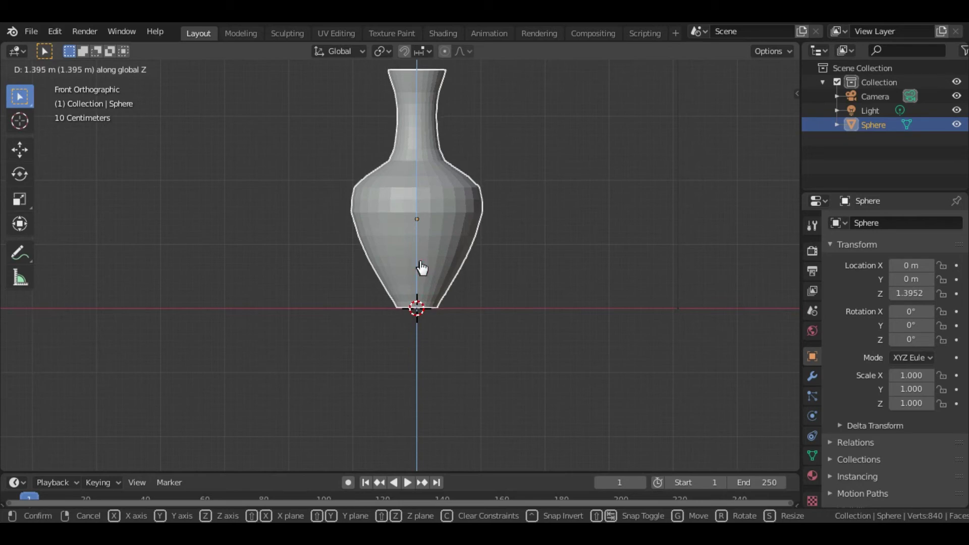
pyautogui.moveTo(517, 372); pyautogui.dragTo(471, 242, button='middle')
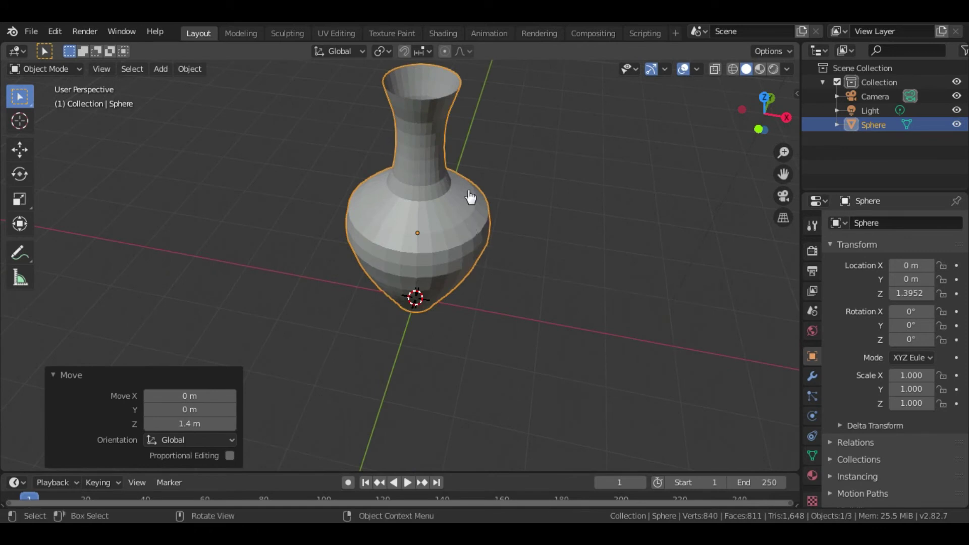
pyautogui.hotkey('ctrl', 'a')
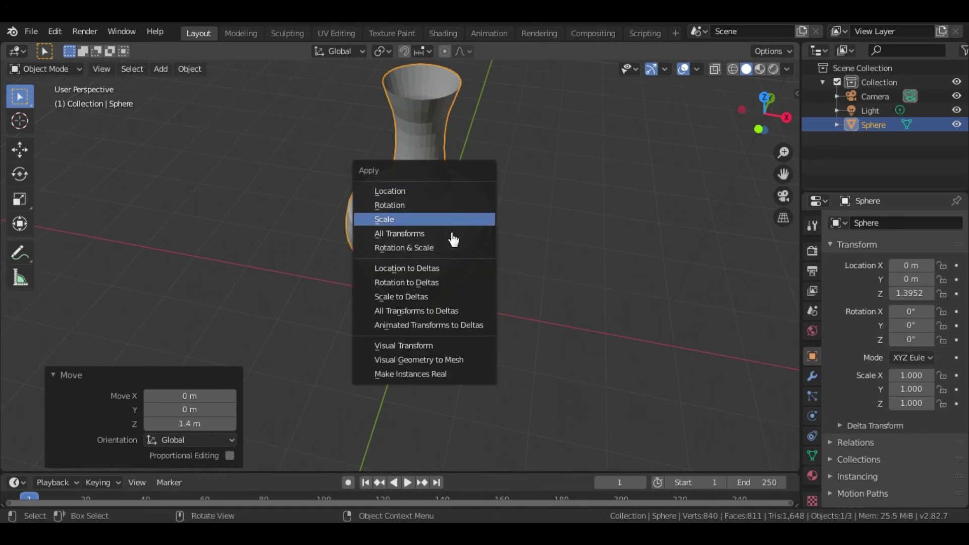
pyautogui.click(452, 236)
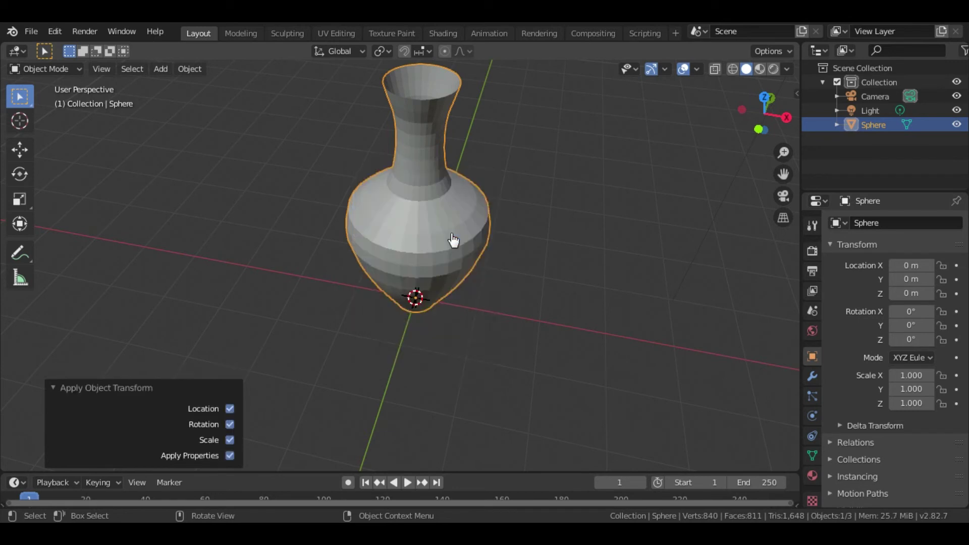
pyautogui.click(589, 245)
# Add a Subdivision Surface modifier to the vase with Viewport levels raised to 2.
pyautogui.click(812, 376)
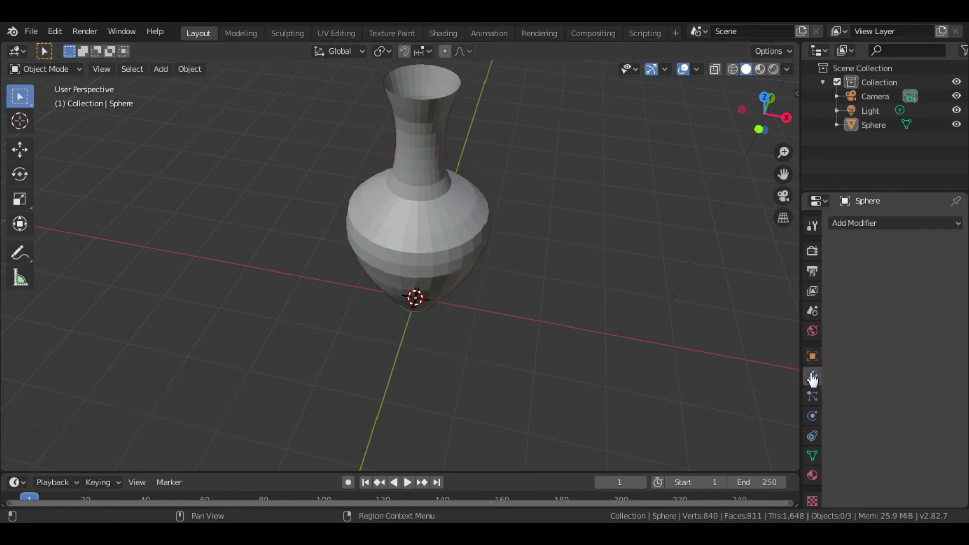
pyautogui.click(866, 225)
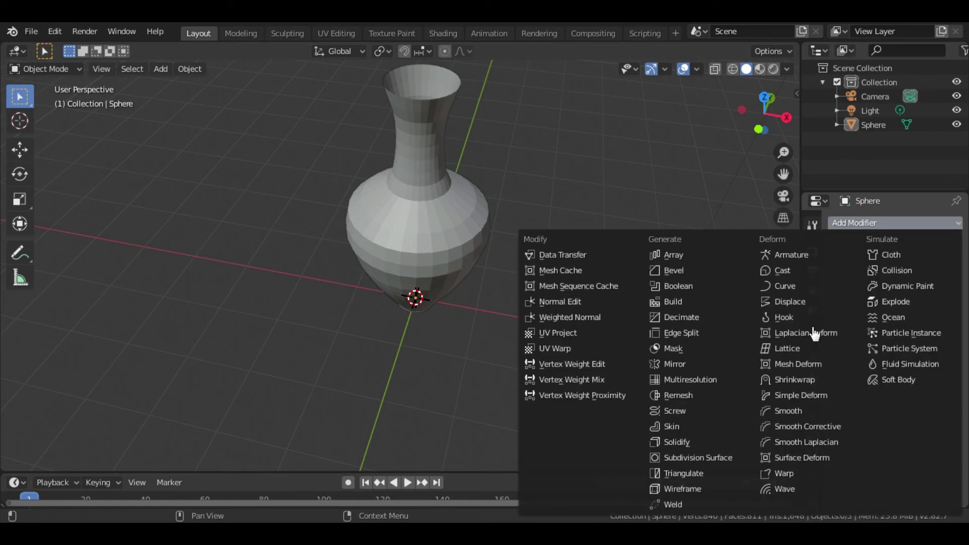
pyautogui.click(691, 465)
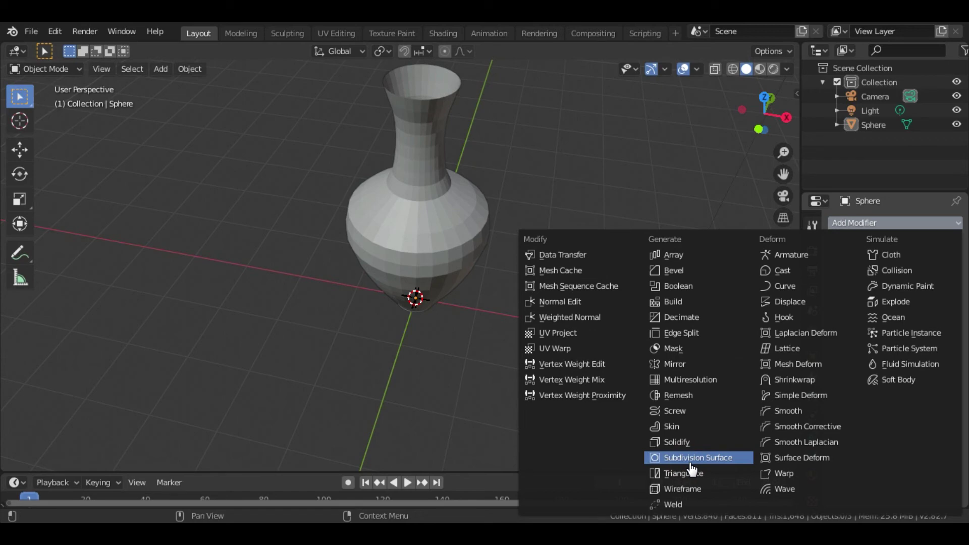
pyautogui.click(691, 467)
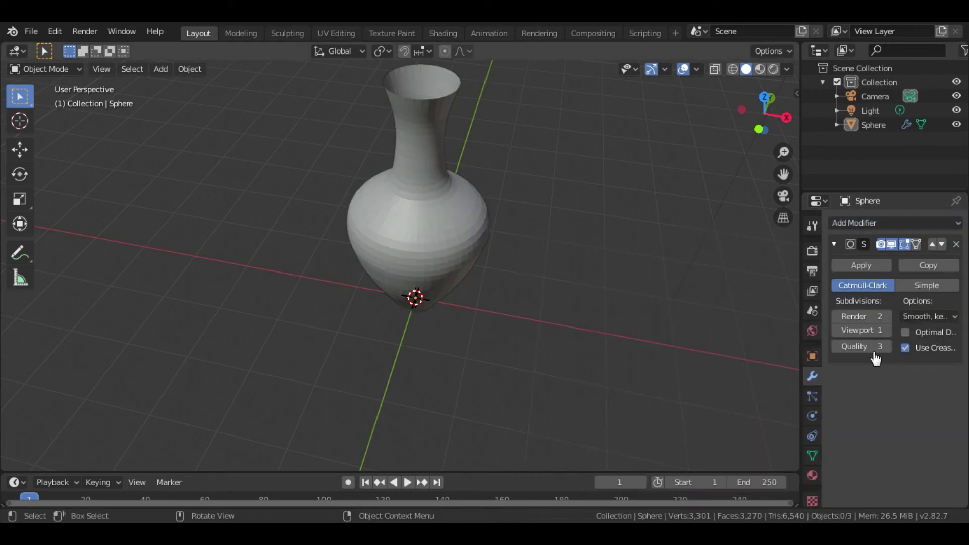
pyautogui.click(888, 331)
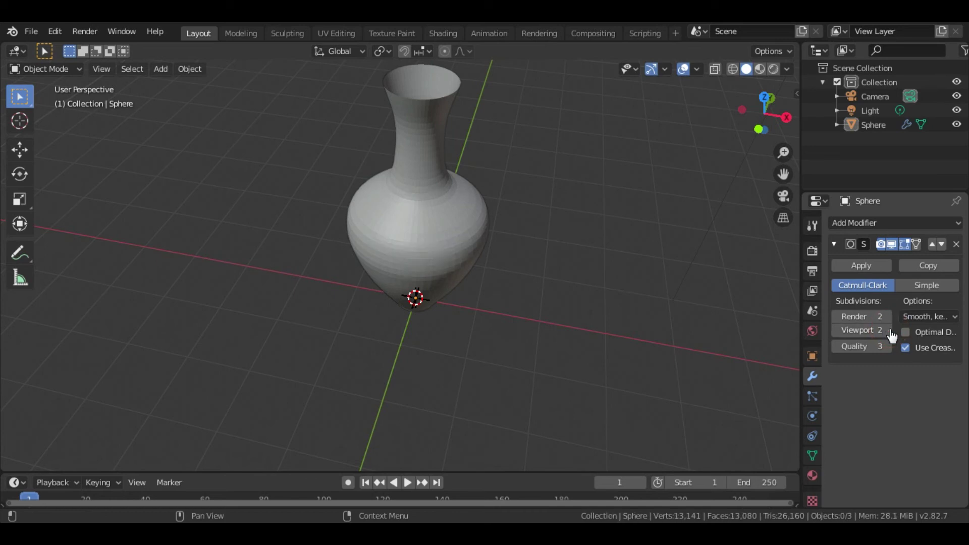
pyautogui.click(594, 286)
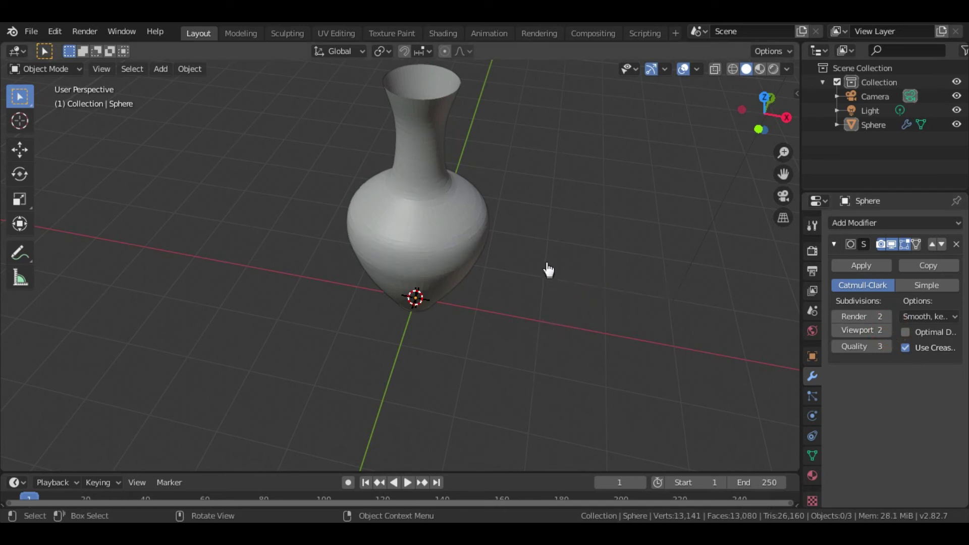
pyautogui.moveTo(548, 273); pyautogui.dragTo(549, 271, button='middle')
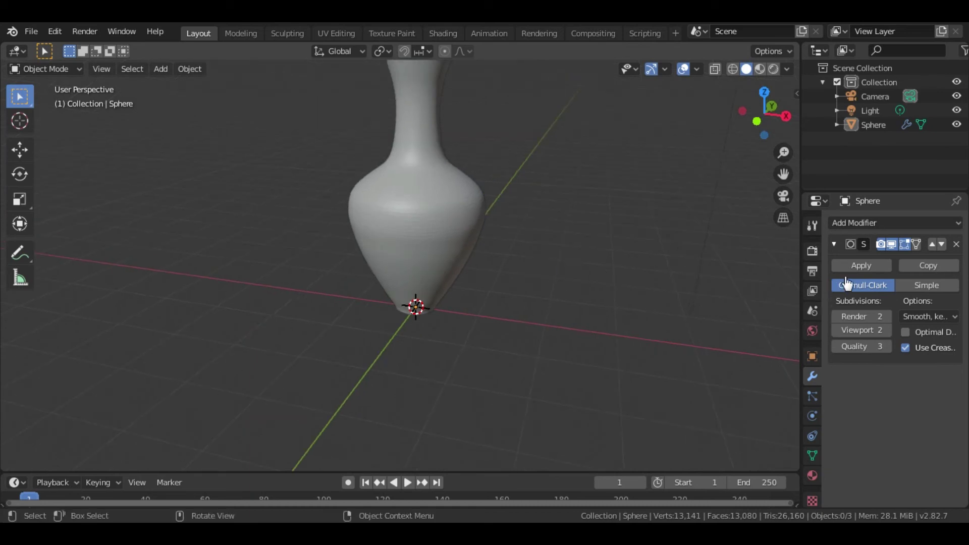
pyautogui.click(834, 245)
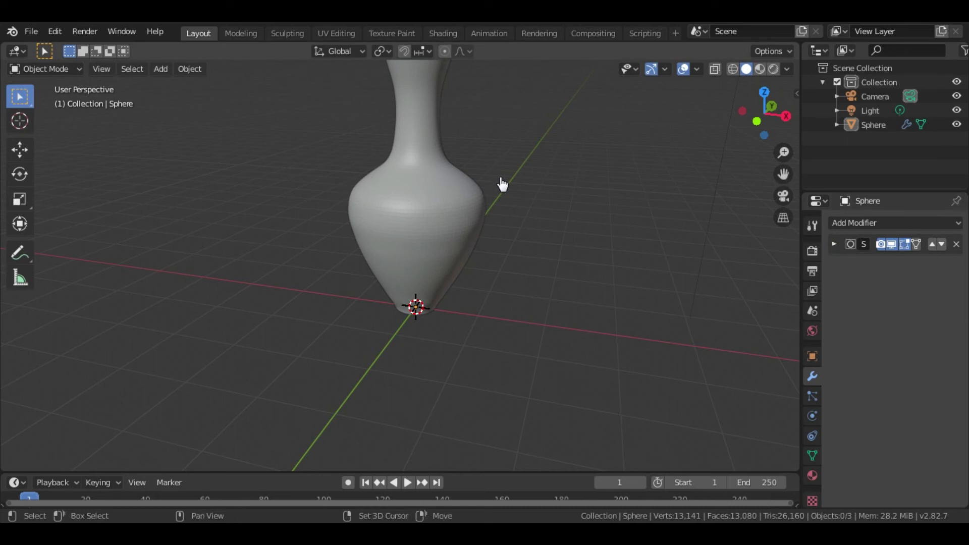
pyautogui.moveTo(522, 253); pyautogui.dragTo(535, 248, button='middle')
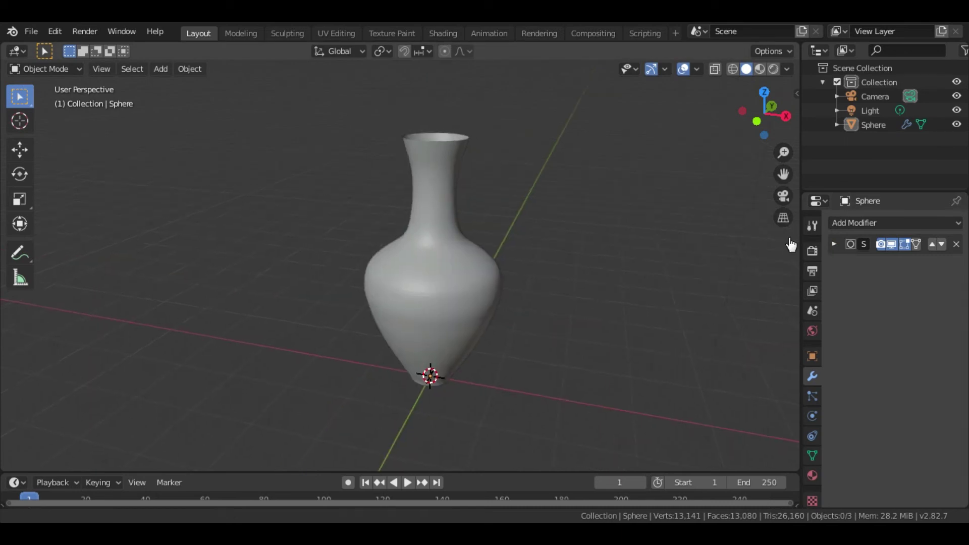
# Add a Solidify modifier at 0.06 m thickness and inspect the thickened rim.
pyautogui.click(839, 222)
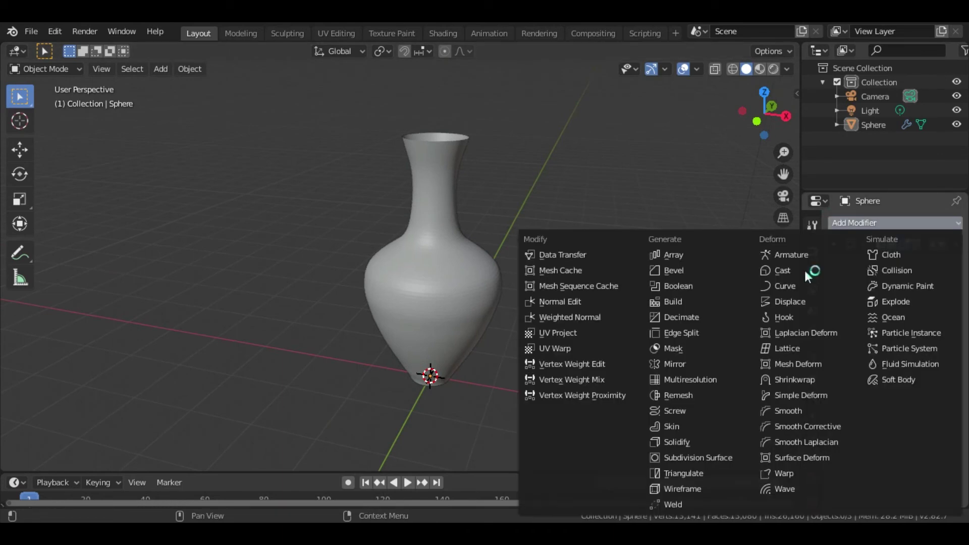
pyautogui.click(684, 445)
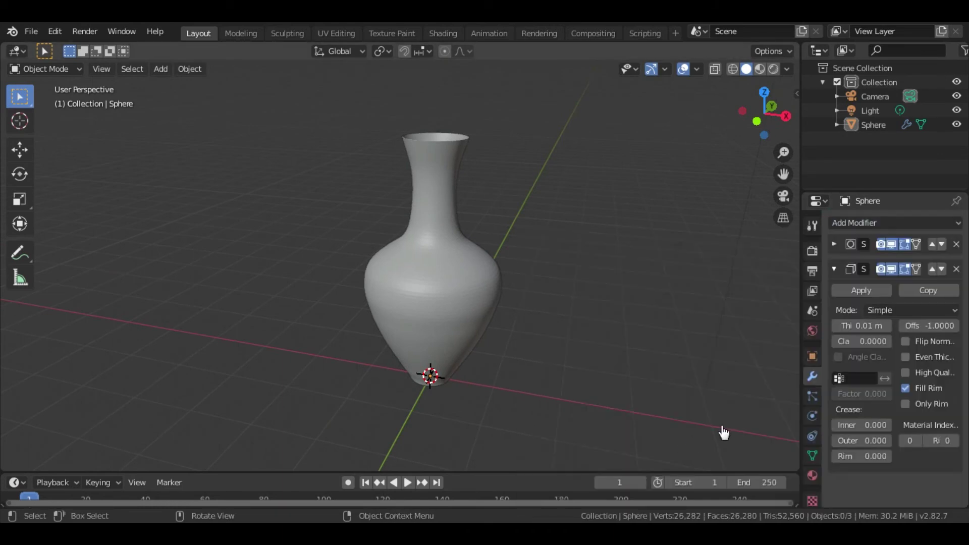
pyautogui.click(870, 326)
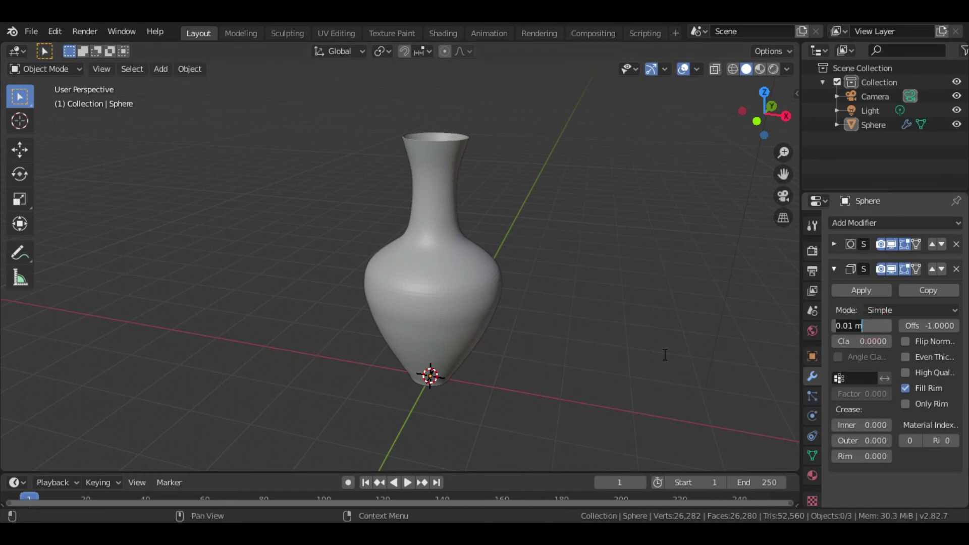
pyautogui.press('BackSpace')
pyautogui.press('Return')
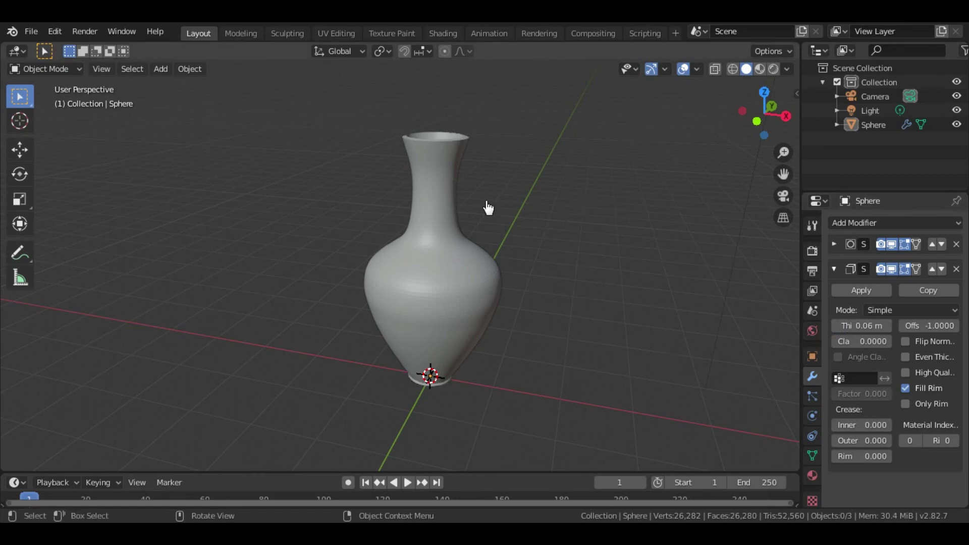
pyautogui.moveTo(497, 230); pyautogui.dragTo(488, 250, button='middle')
pyautogui.scroll(3, 489, 250)
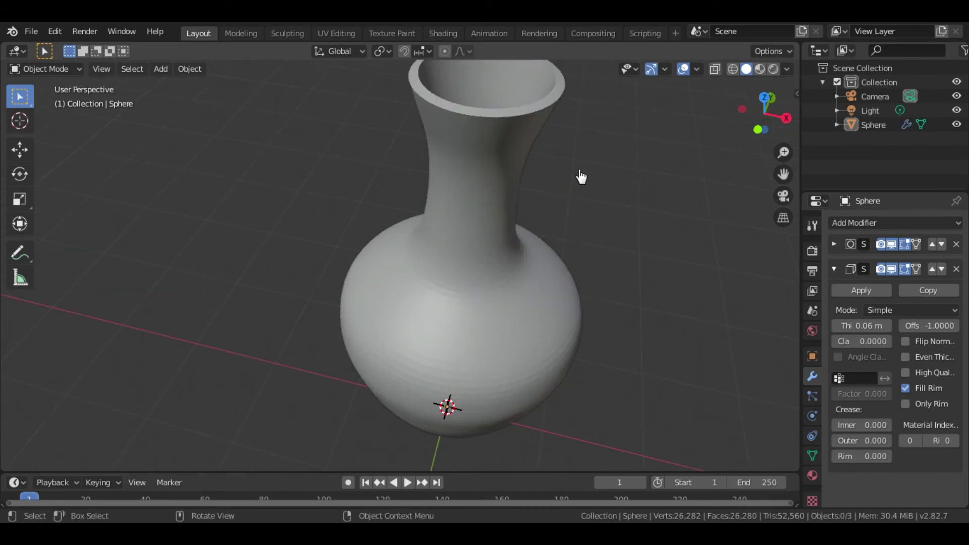
pyautogui.moveTo(577, 194)
pyautogui.mouseDown(button='middle')
pyautogui.moveTo(573, 206)
pyautogui.moveTo(575, 182)
pyautogui.mouseUp(button='middle')
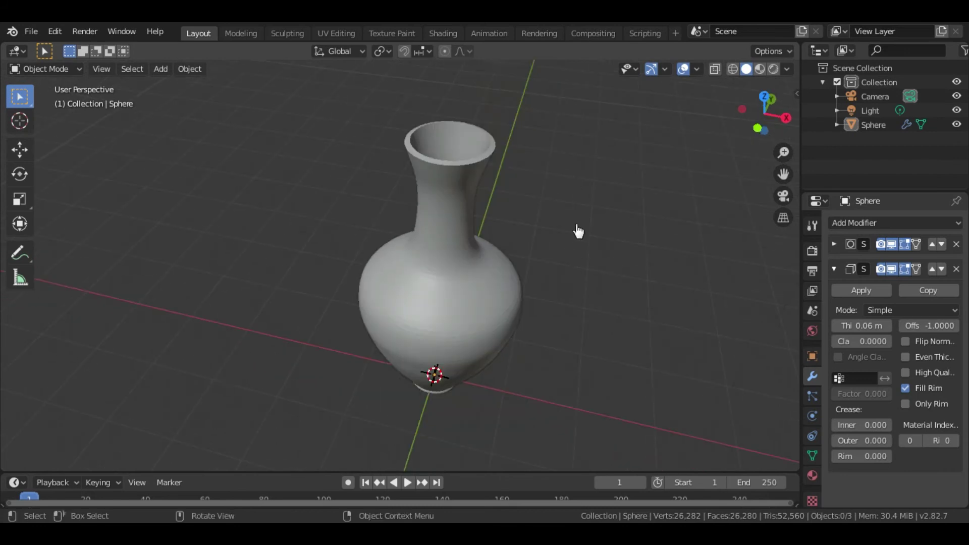
pyautogui.moveTo(577, 225); pyautogui.dragTo(587, 219, button='middle')
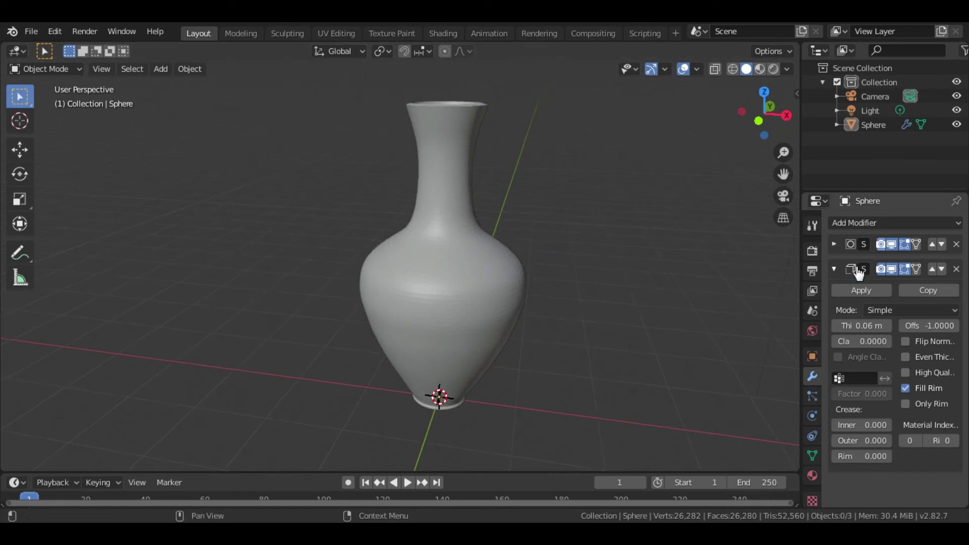
pyautogui.click(833, 270)
# Add a second Subdivision Surface modifier after Solidify, with Viewport levels set to 2.
pyautogui.click(834, 270)
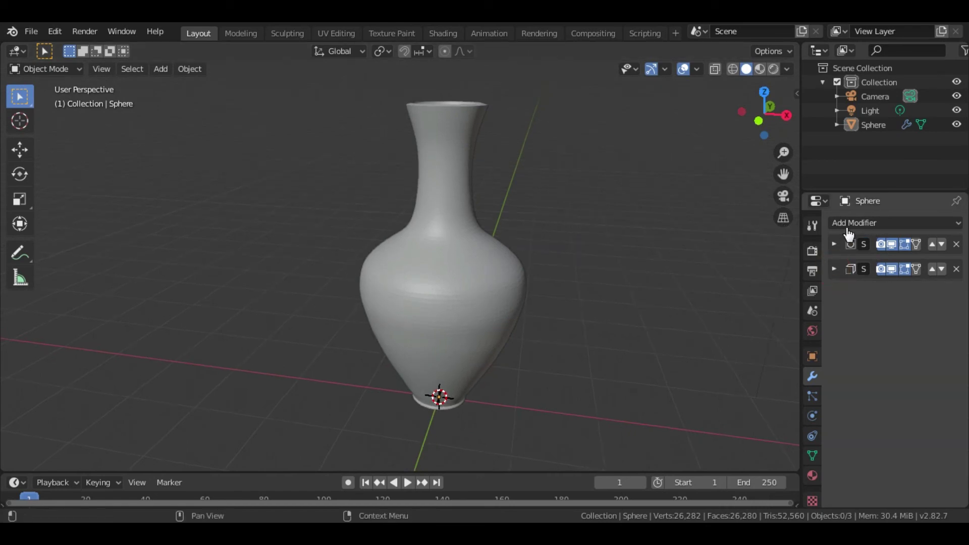
pyautogui.click(853, 223)
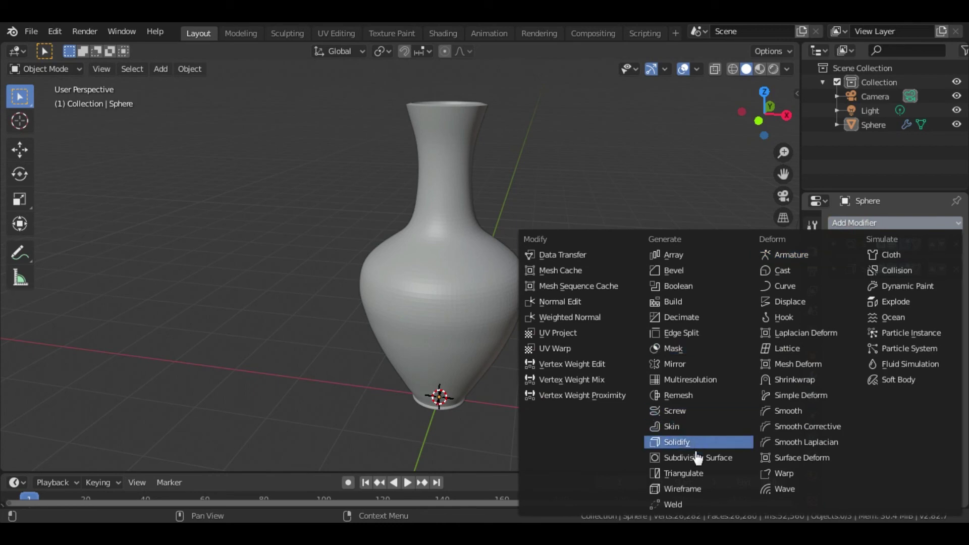
pyautogui.click(740, 460)
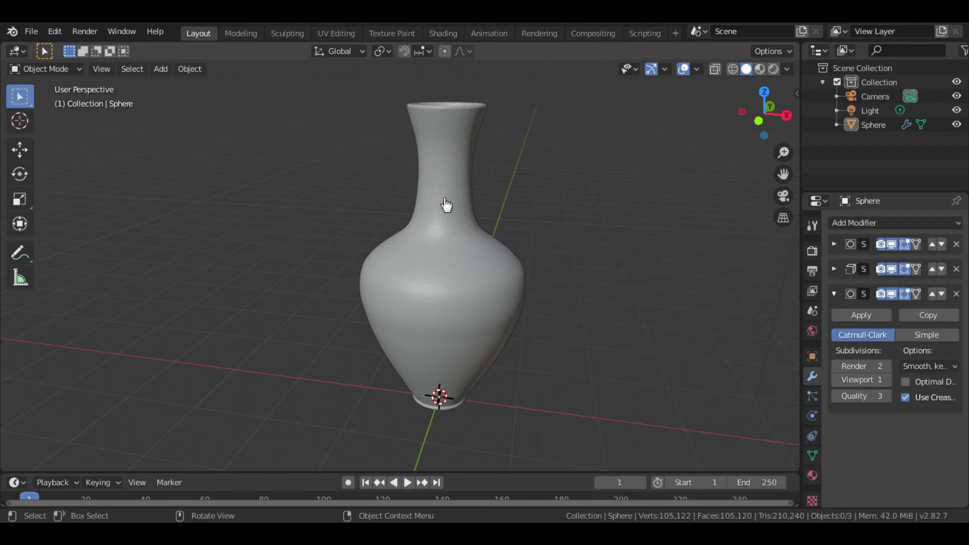
pyautogui.moveTo(444, 207); pyautogui.dragTo(442, 231, button='middle')
pyautogui.scroll(2, 443, 232)
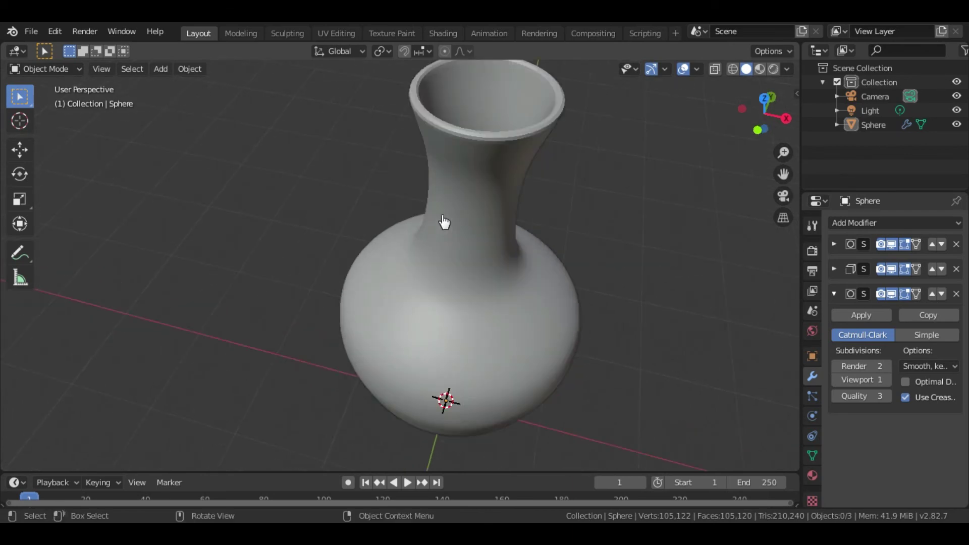
pyautogui.click(887, 379)
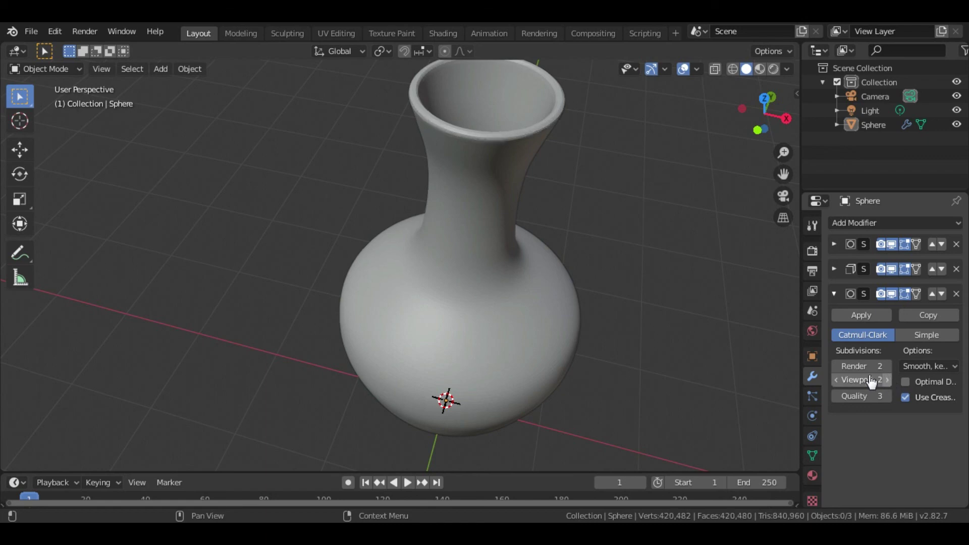
pyautogui.click(835, 295)
pyautogui.click(835, 294)
pyautogui.scroll(-5, 608, 323)
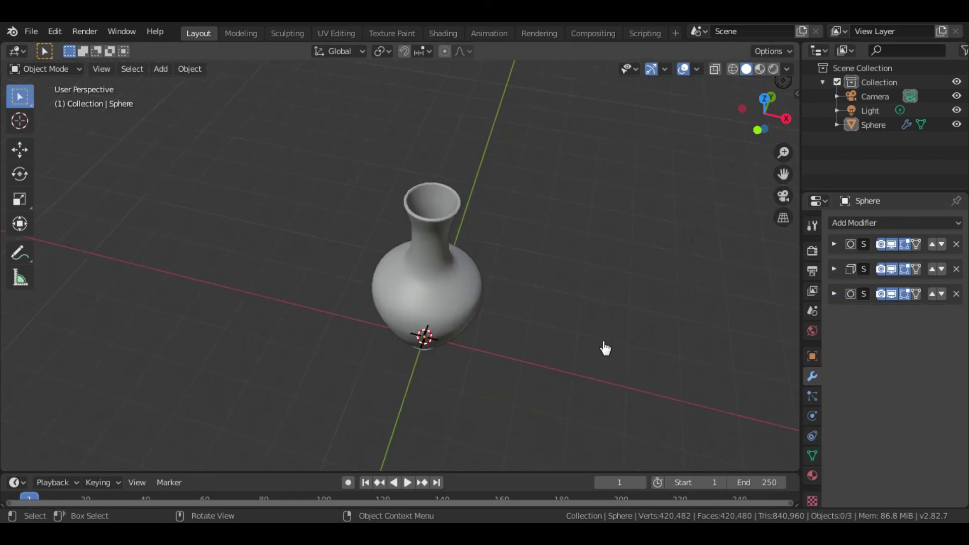
pyautogui.moveTo(591, 322); pyautogui.dragTo(549, 286, button='middle')
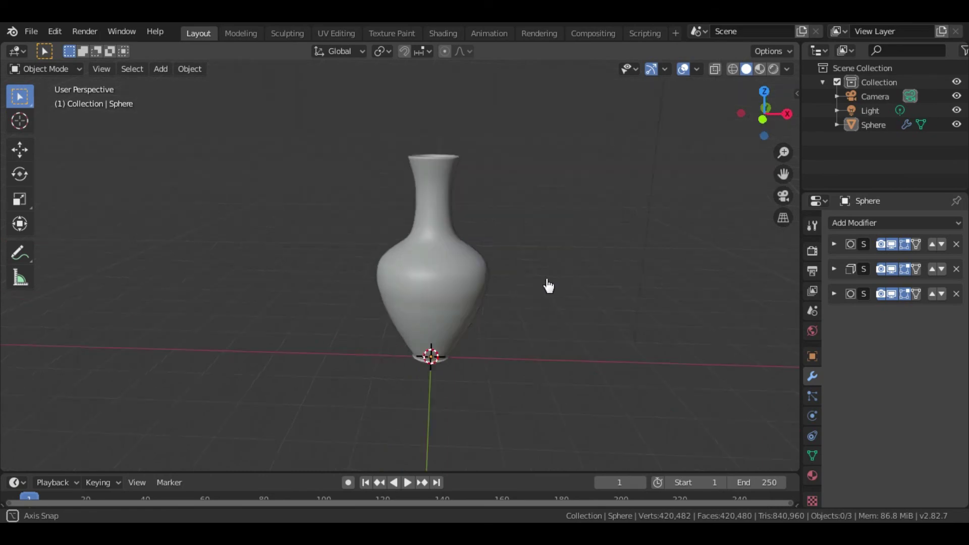
# Add a plane beneath the vase and scale it up to 2.243 as a ground surface.
pyautogui.hotkey('shift', 'a')
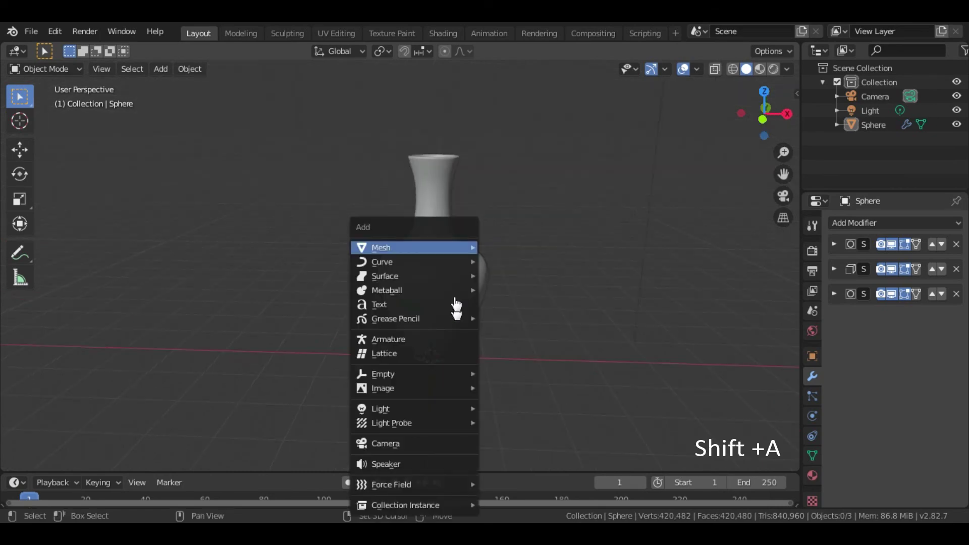
pyautogui.moveTo(465, 248)
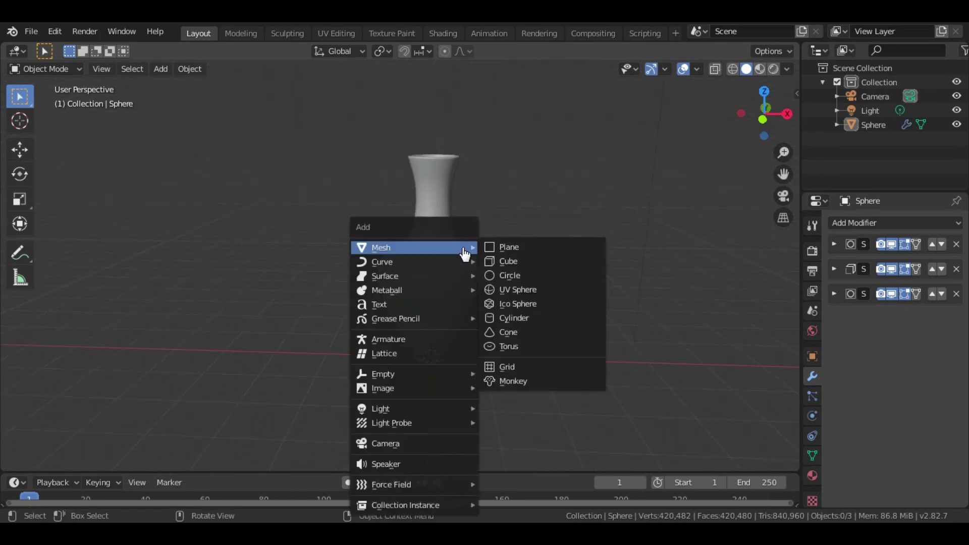
pyautogui.click(503, 247)
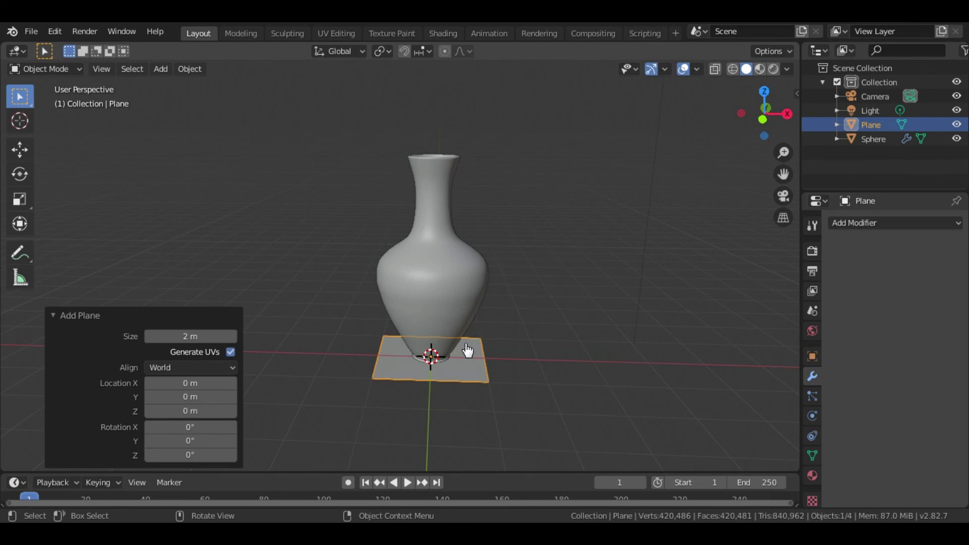
pyautogui.press('s')
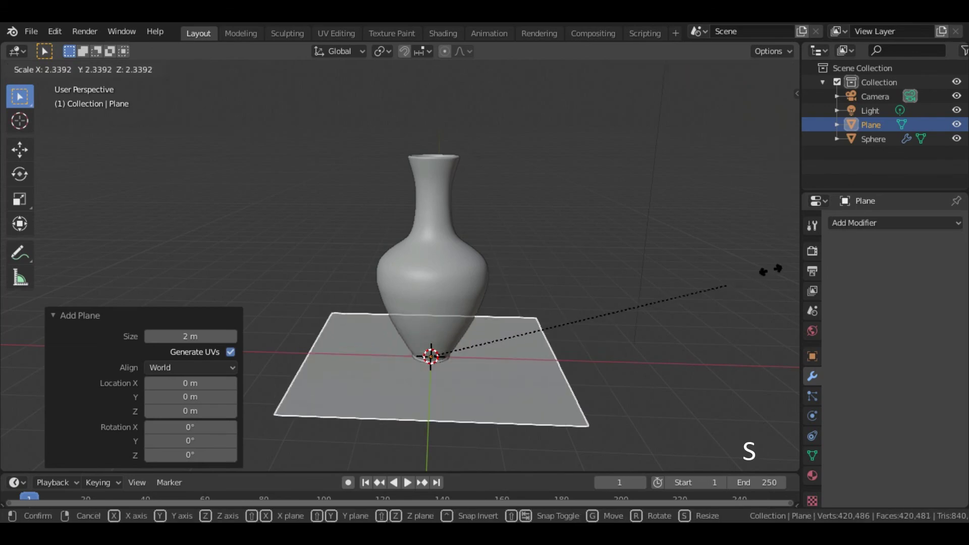
pyautogui.click(5, 263)
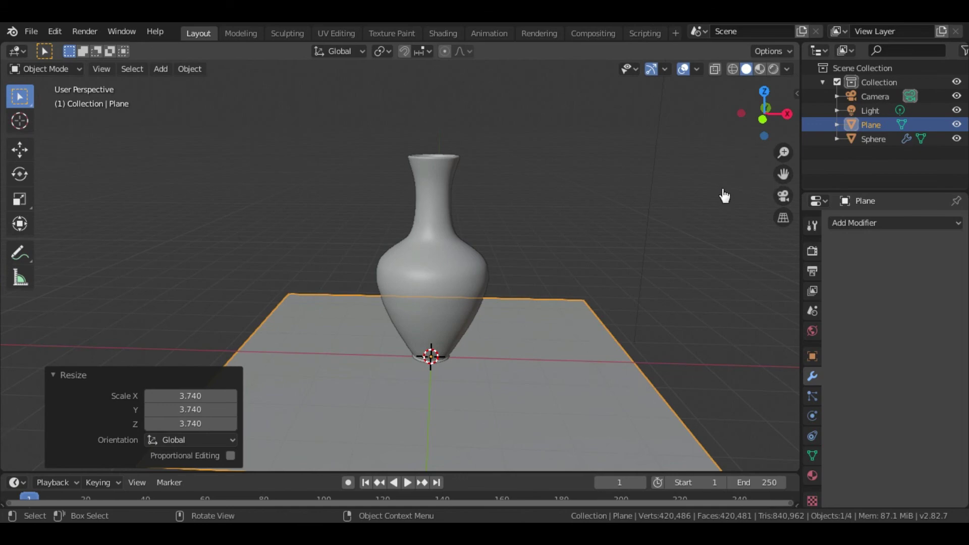
pyautogui.moveTo(609, 244); pyautogui.dragTo(609, 247, button='middle')
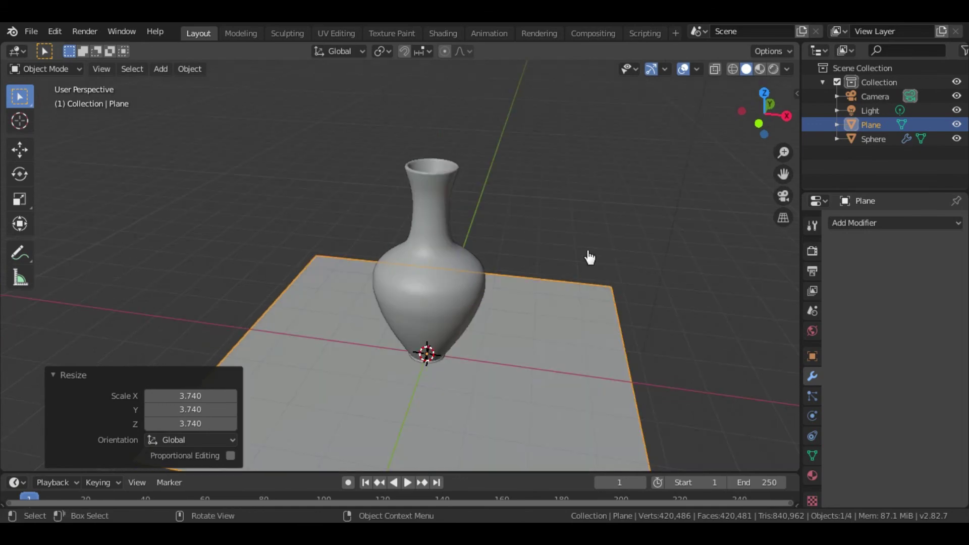
pyautogui.moveTo(553, 271); pyautogui.dragTo(518, 275, button='middle')
pyautogui.press('s')
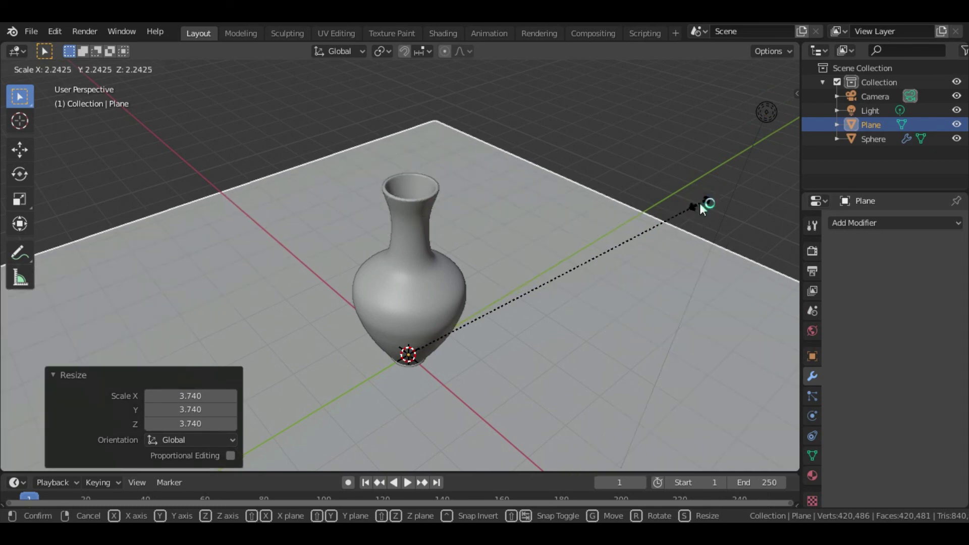
pyautogui.click(701, 203)
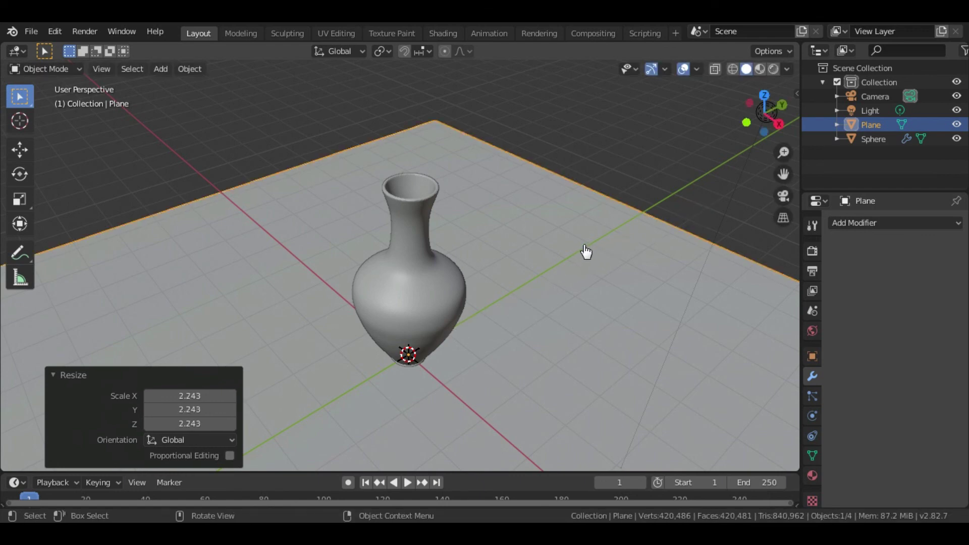
# Apply all transforms to the ground plane, then deselect everything.
pyautogui.hotkey('ctrl', 'a')
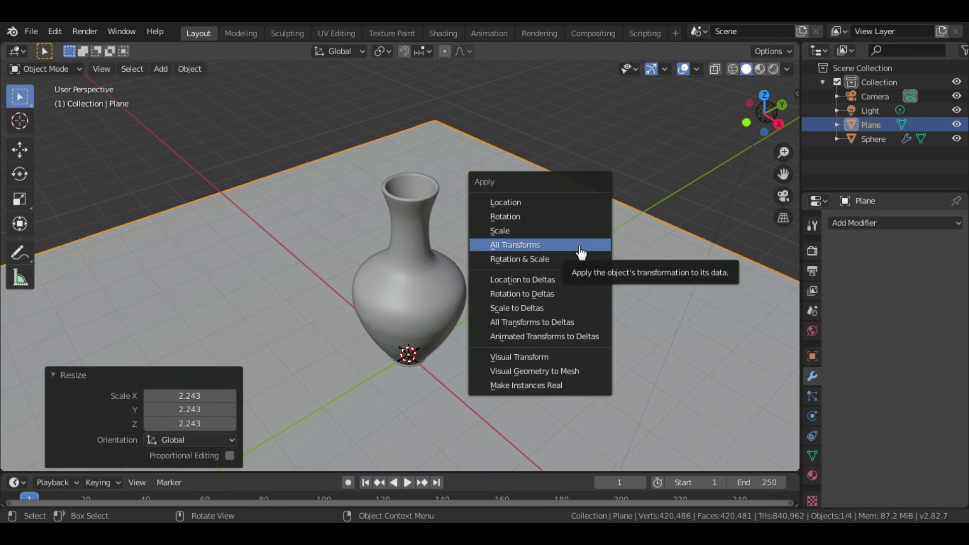
pyautogui.click(580, 247)
pyautogui.click(656, 156)
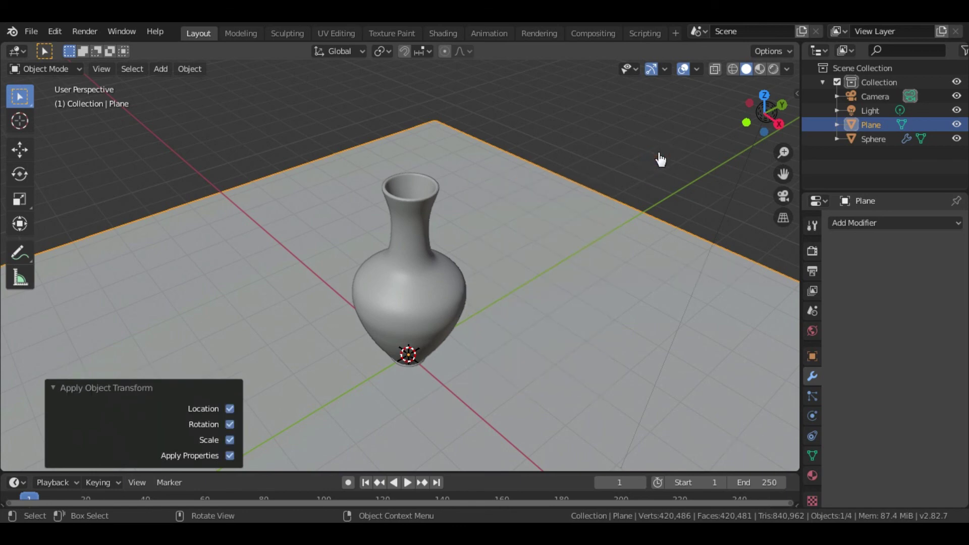
pyautogui.click(660, 159)
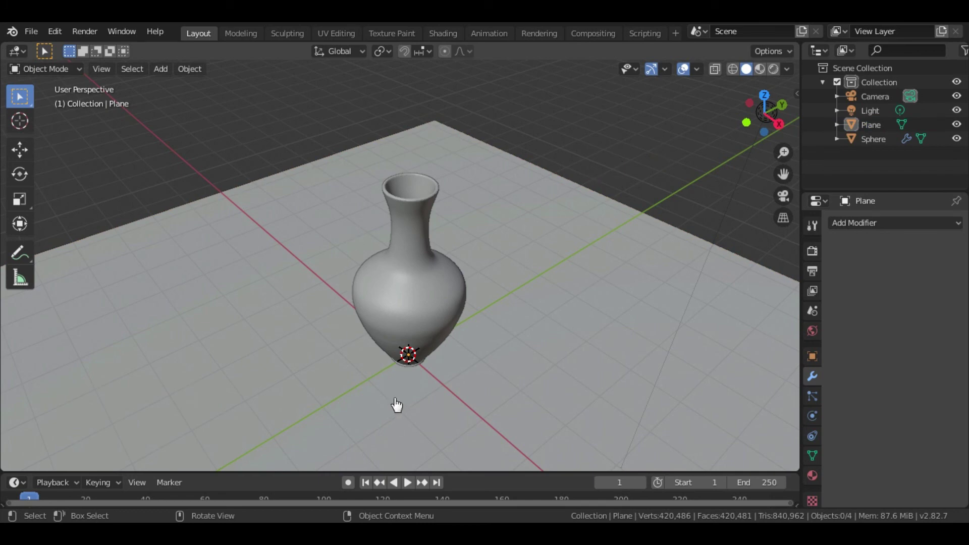
pyautogui.moveTo(431, 363); pyautogui.dragTo(412, 357, button='middle')
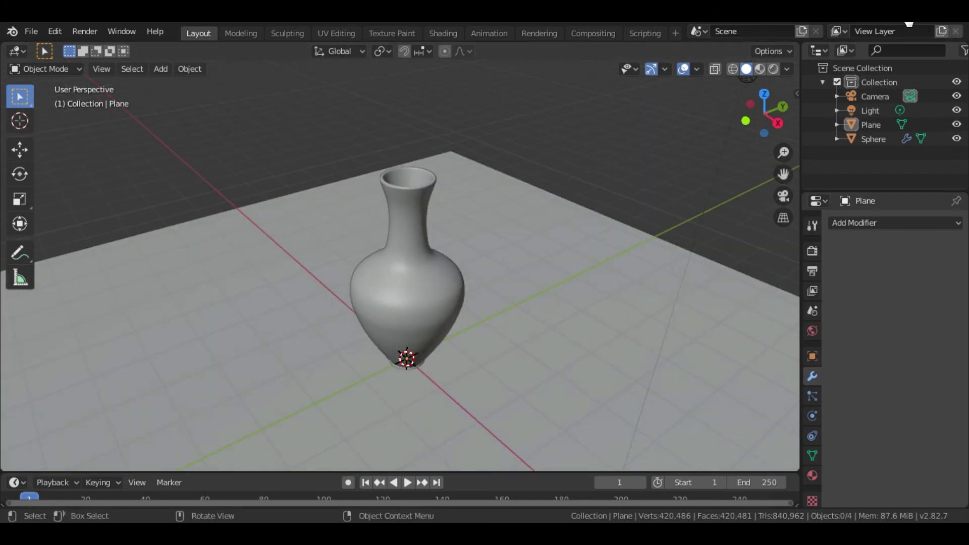